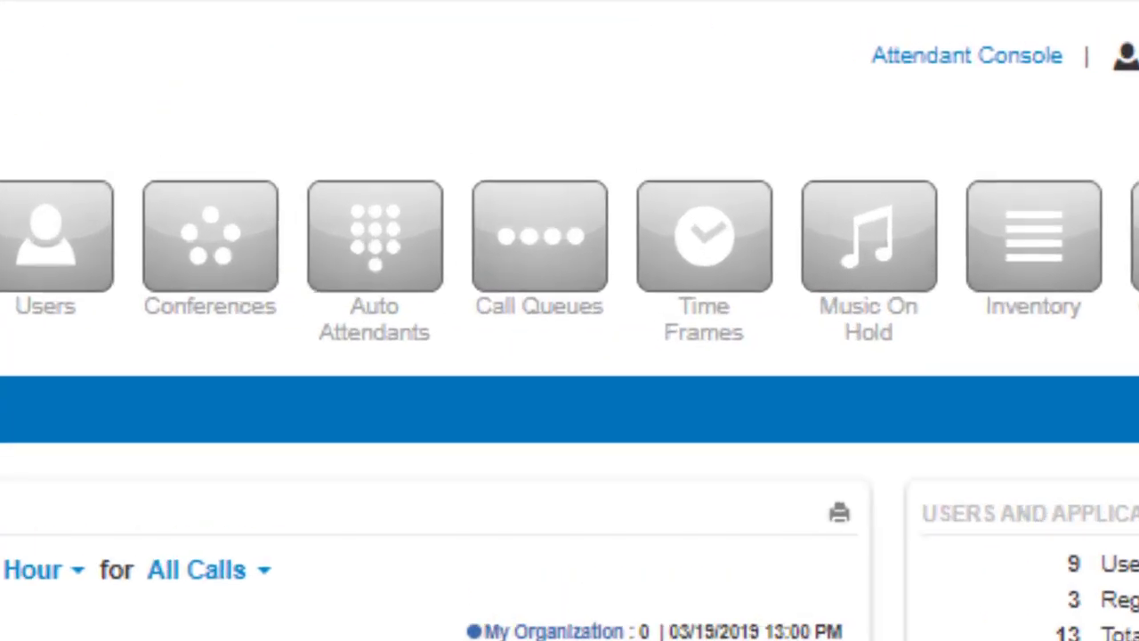
Start adding a new call queue, name it Sales Queue and give it extension 4221.
{"action": "left_click", "coordinate": [571, 69]}
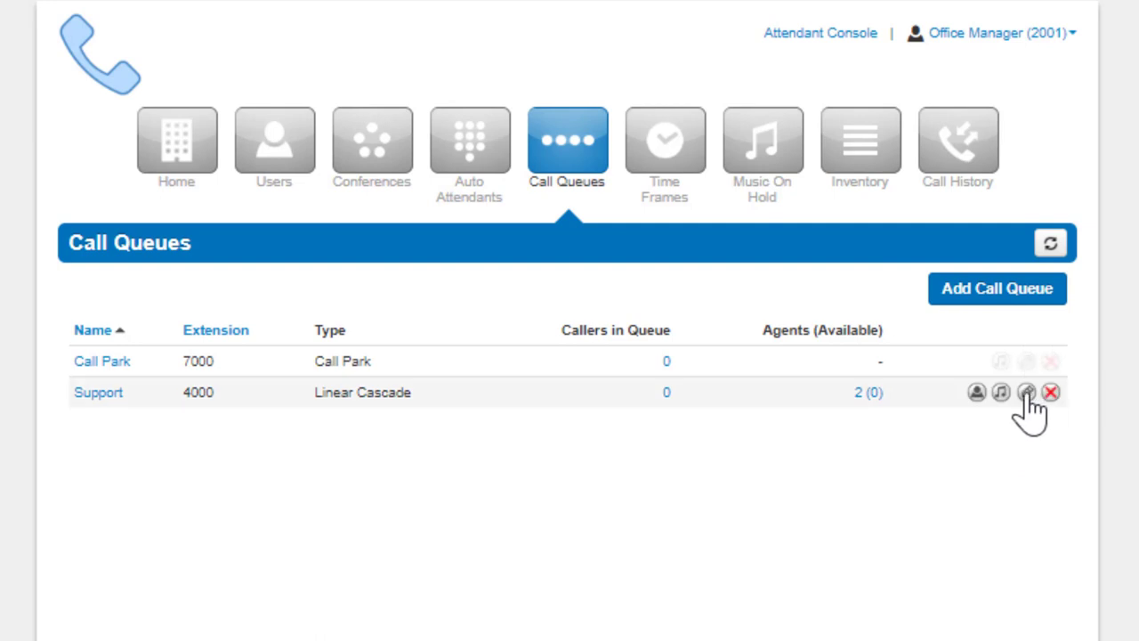
{"action": "left_click", "coordinate": [999, 290]}
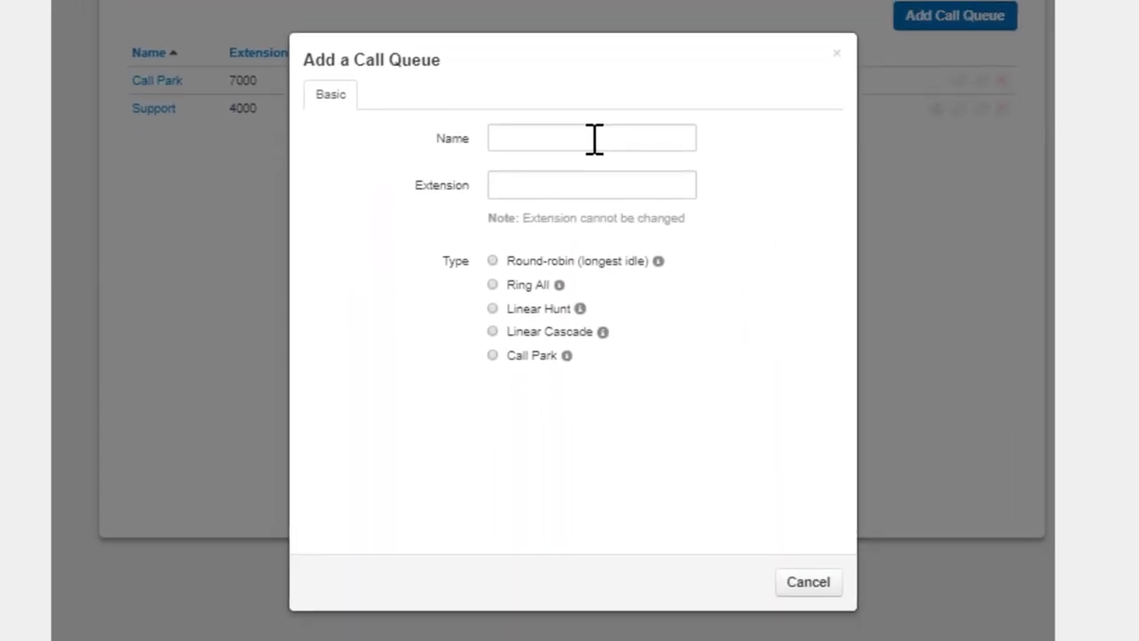
{"action": "type", "text": "S"}
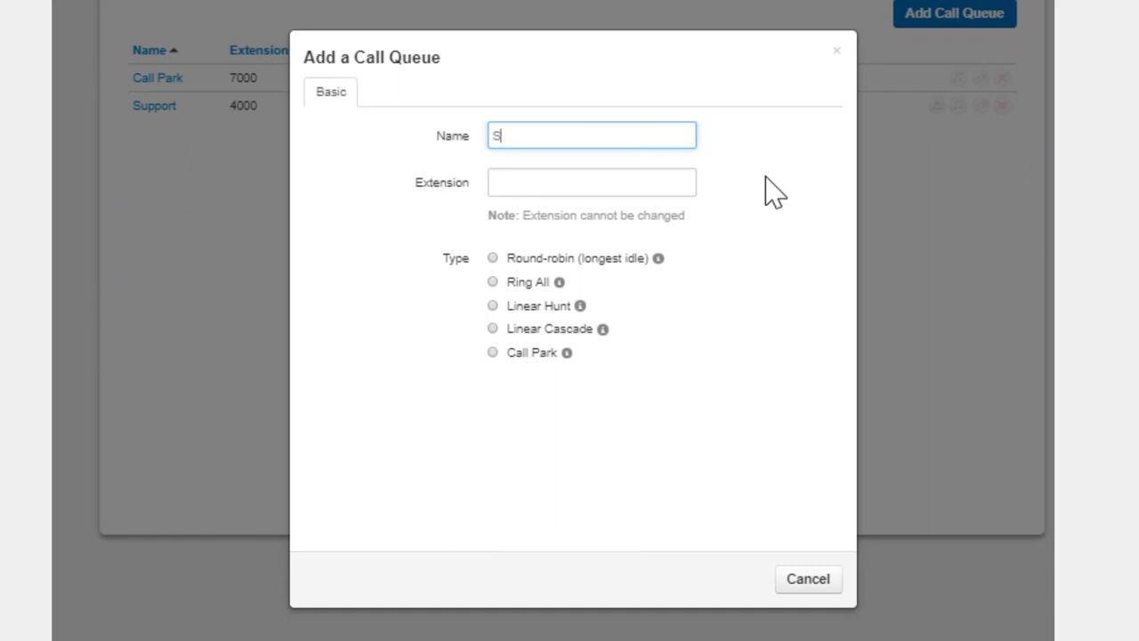
{"action": "type", "text": "ales Queue"}
{"action": "key", "text": "Tab"}
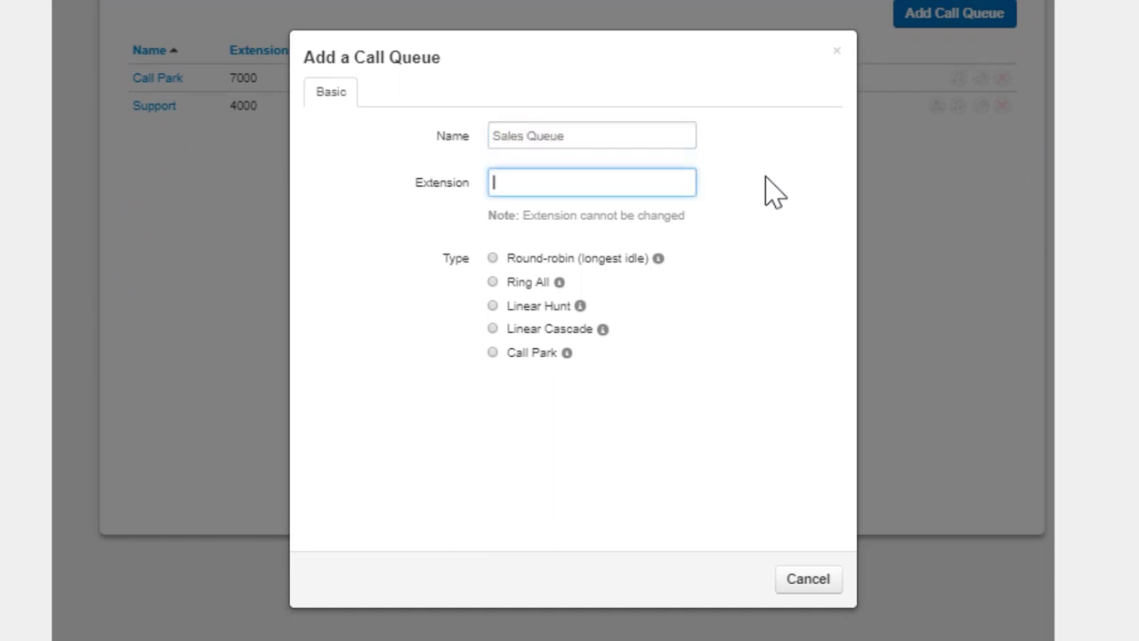
{"action": "type", "text": "4221"}
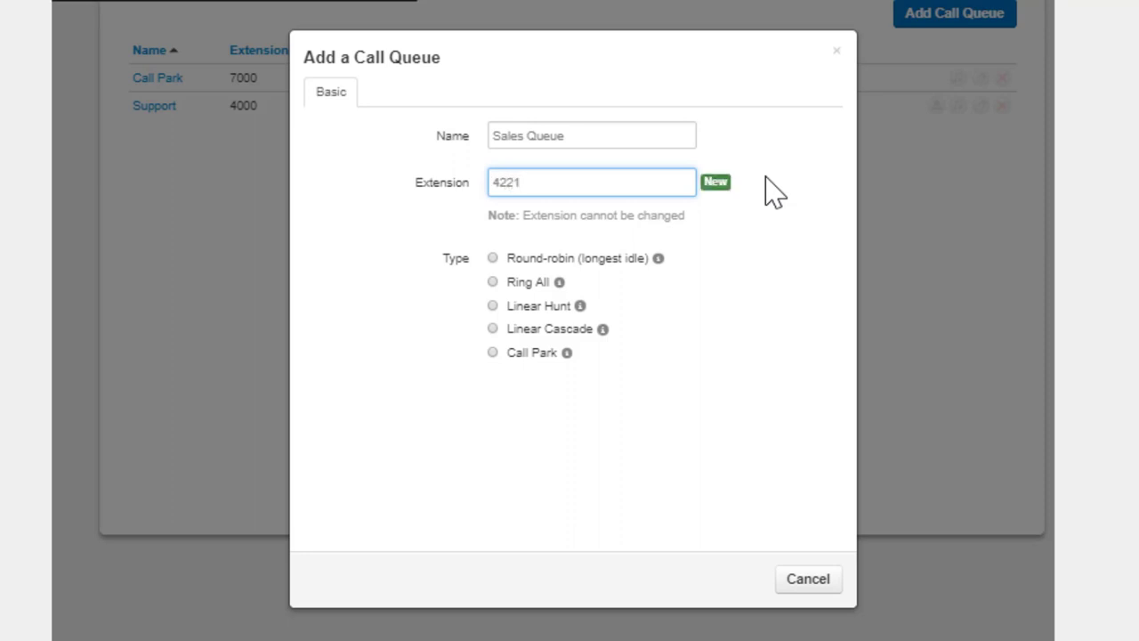
Preview the available settings for the Round-robin, Ring All, Linear Hunt, Linear Cascade and Call Park queue types.
{"action": "left_click", "coordinate": [492, 258]}
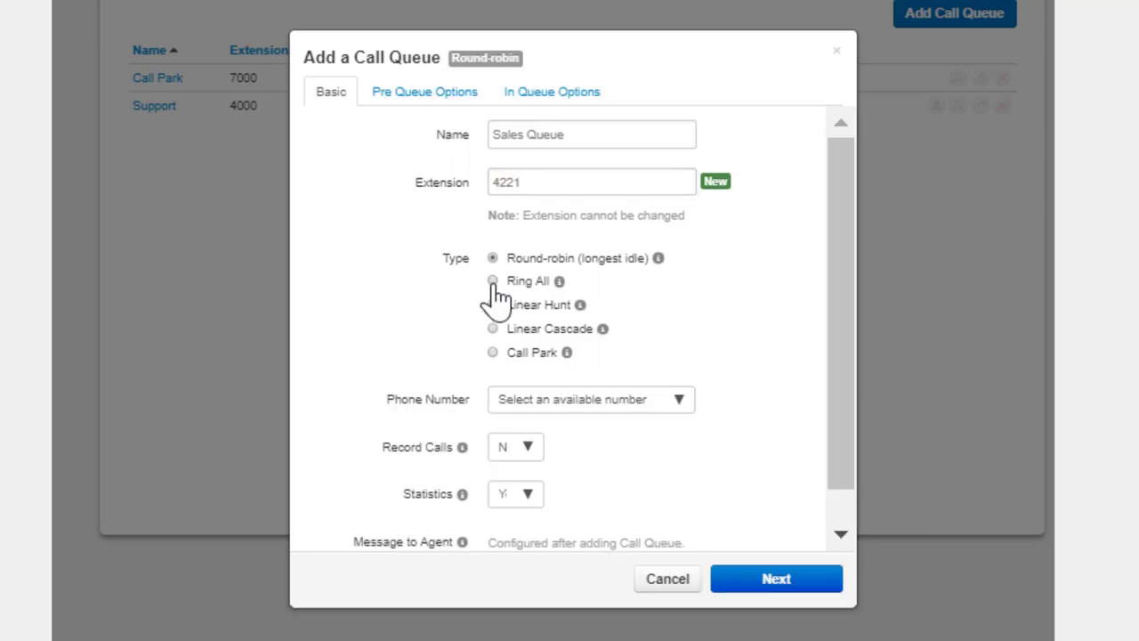
{"action": "left_click", "coordinate": [492, 281]}
{"action": "left_click", "coordinate": [492, 305]}
{"action": "left_click", "coordinate": [492, 328]}
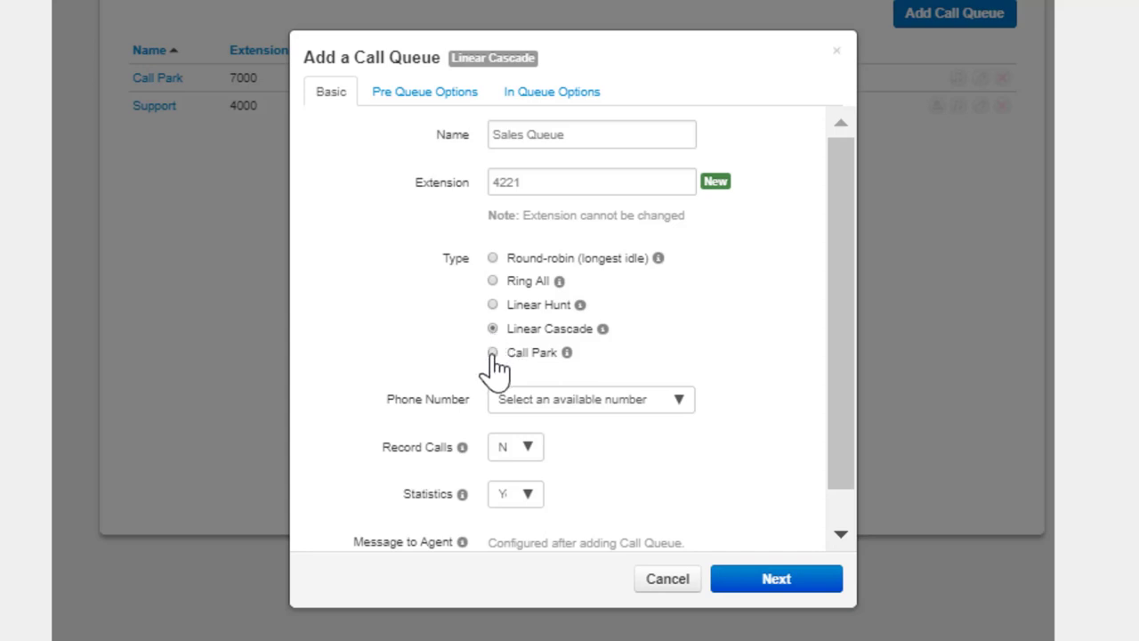
{"action": "left_click", "coordinate": [492, 354]}
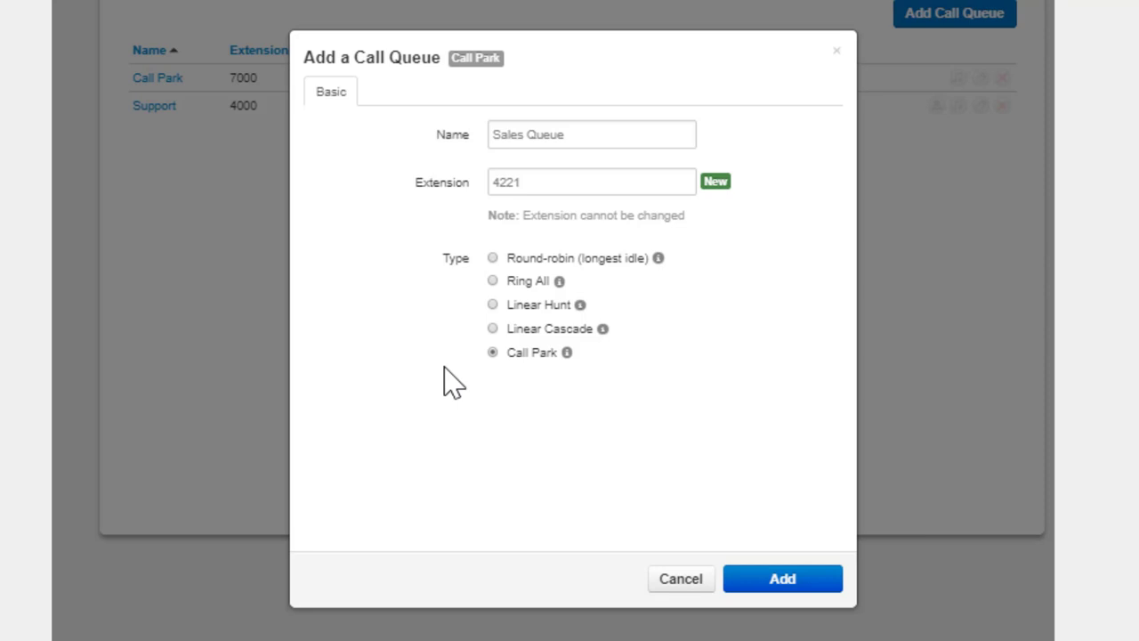
Make Sales Queue a Round-robin (longest idle) queue and assign it an available phone number.
{"action": "left_click", "coordinate": [493, 258]}
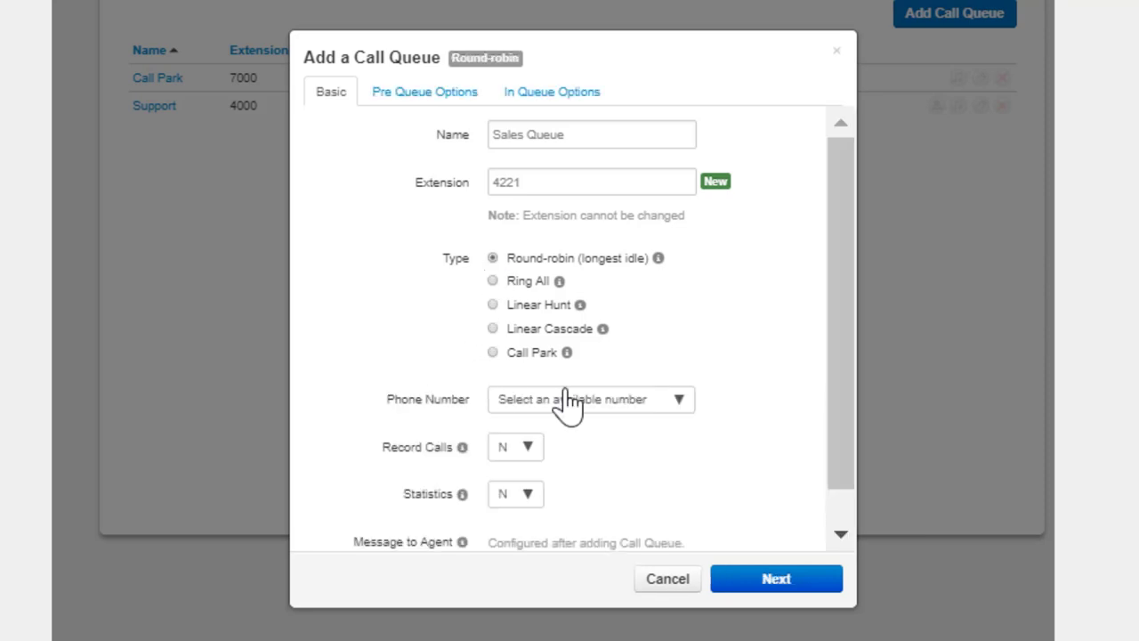
{"action": "left_click", "coordinate": [658, 405]}
{"action": "left_click", "coordinate": [634, 514]}
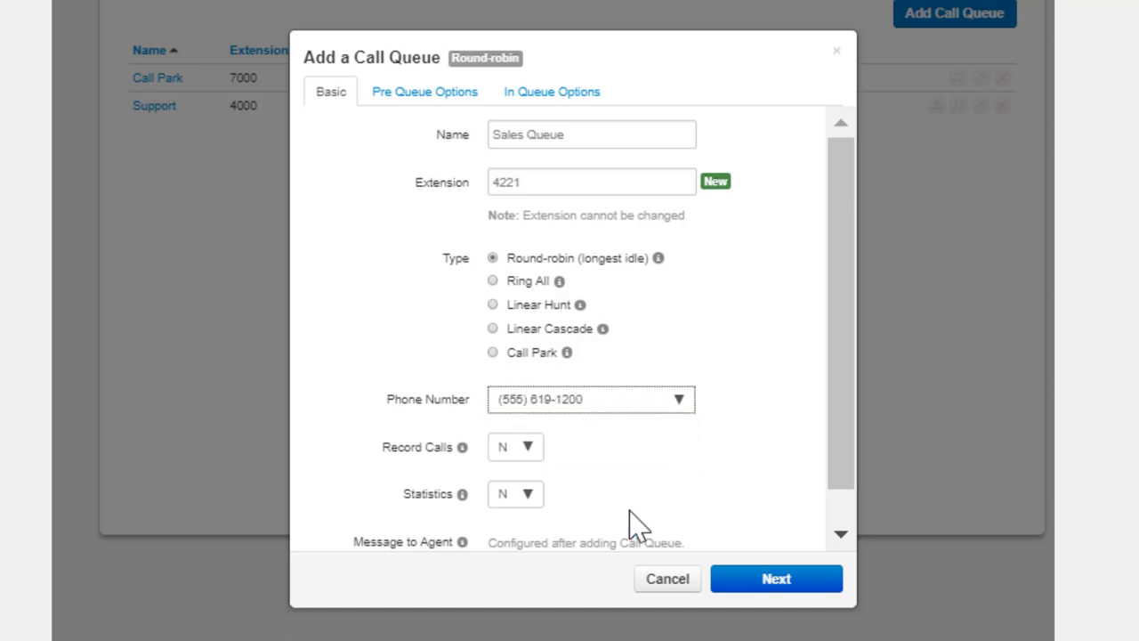
Set Record Calls and Statistics to Yes for the queue, and proceed to its pre-queue options.
{"action": "left_click", "coordinate": [527, 447]}
{"action": "left_click", "coordinate": [531, 504]}
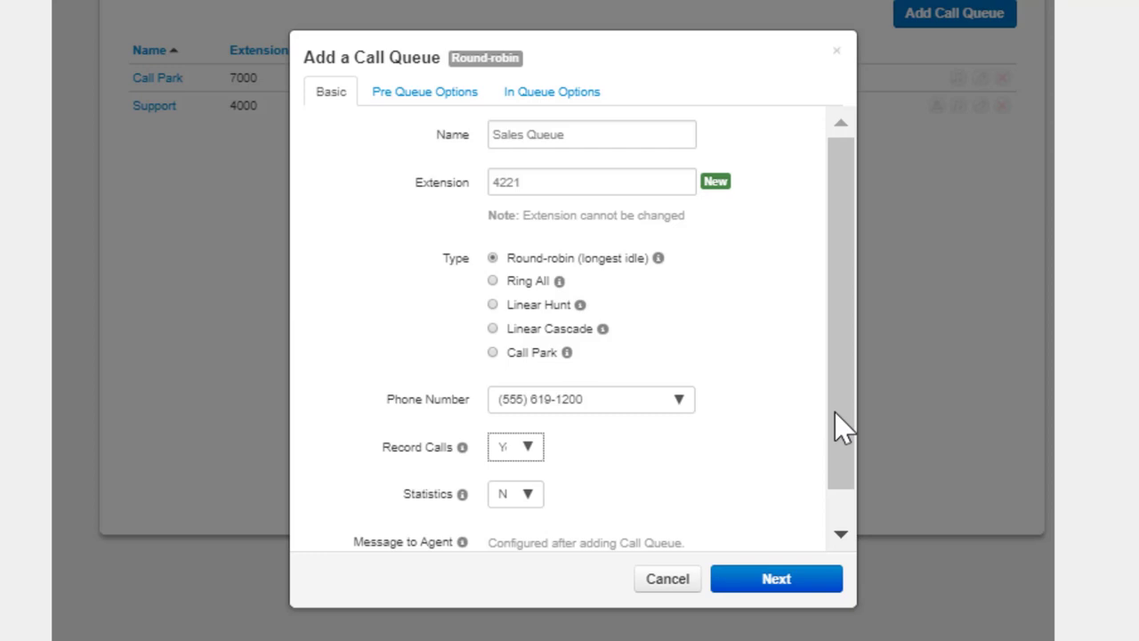
{"action": "left_click", "coordinate": [527, 499]}
{"action": "left_click", "coordinate": [524, 594]}
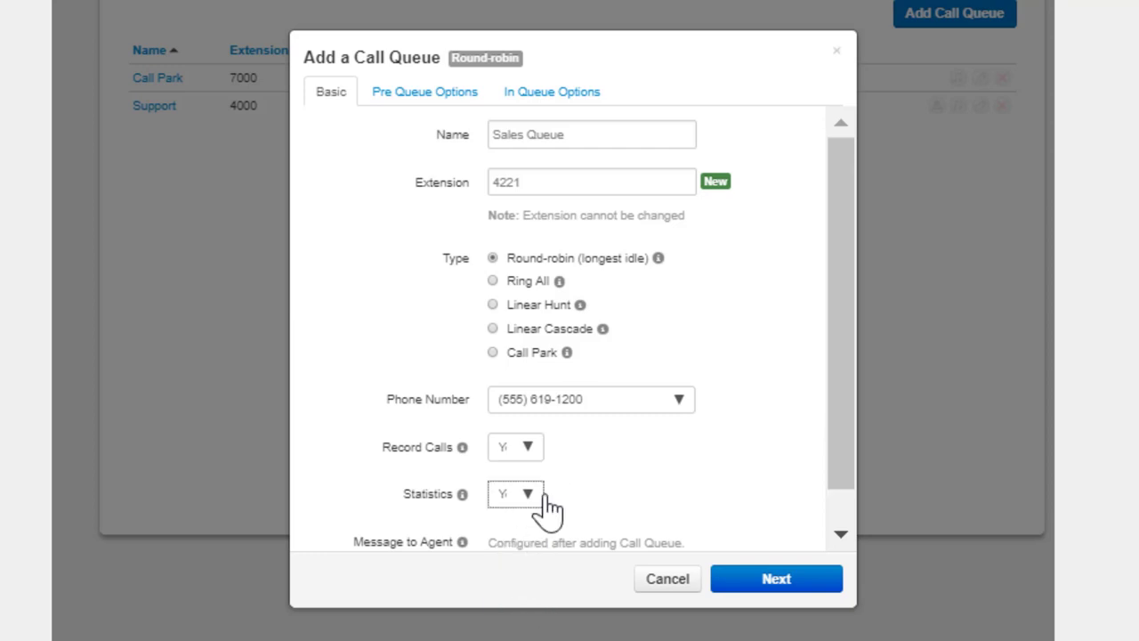
{"action": "scroll", "coordinate": [589, 467], "scroll_direction": "down", "scroll_amount": 1}
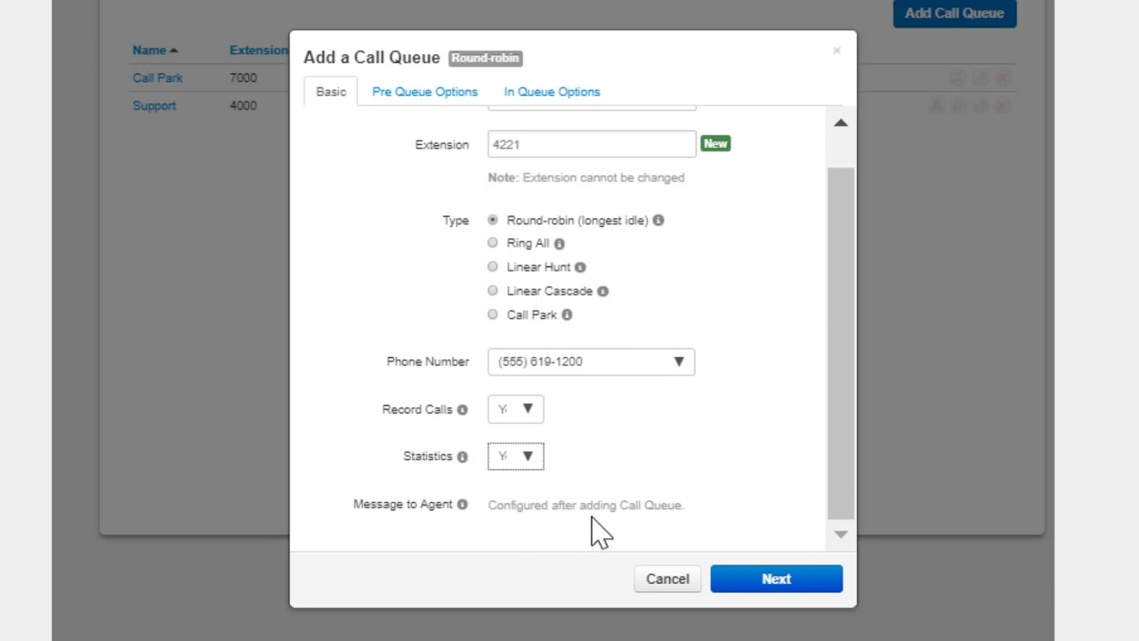
{"action": "left_click", "coordinate": [746, 588]}
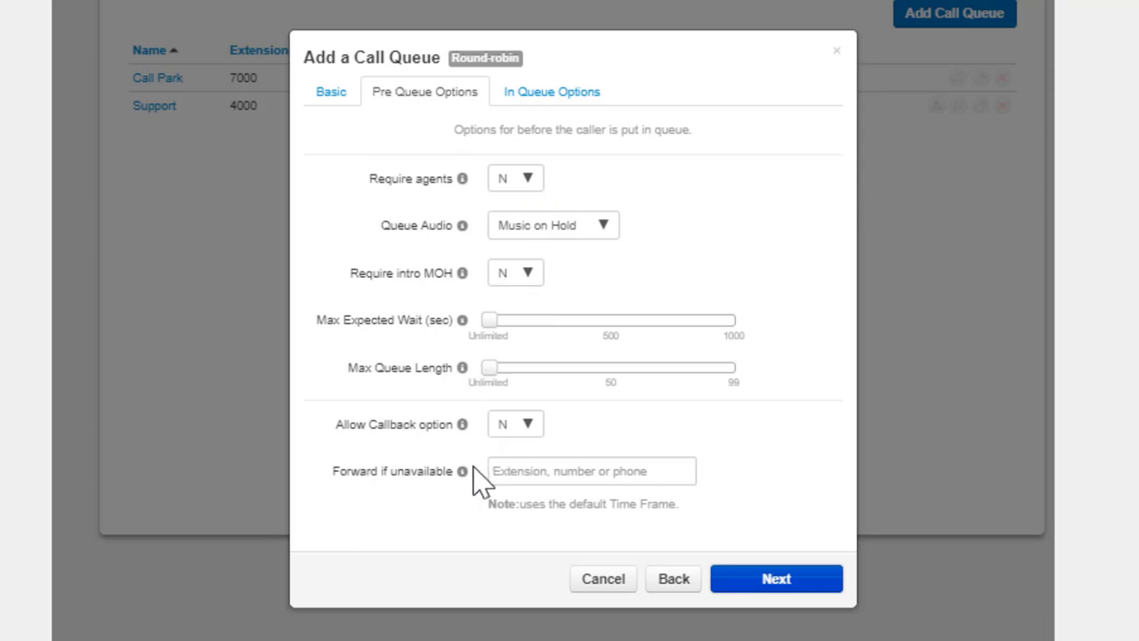
Set the pre-queue Require agents option to Yes.
{"action": "mouse_move", "coordinate": [469, 486]}
{"action": "left_click", "coordinate": [527, 182]}
{"action": "left_click", "coordinate": [519, 285]}
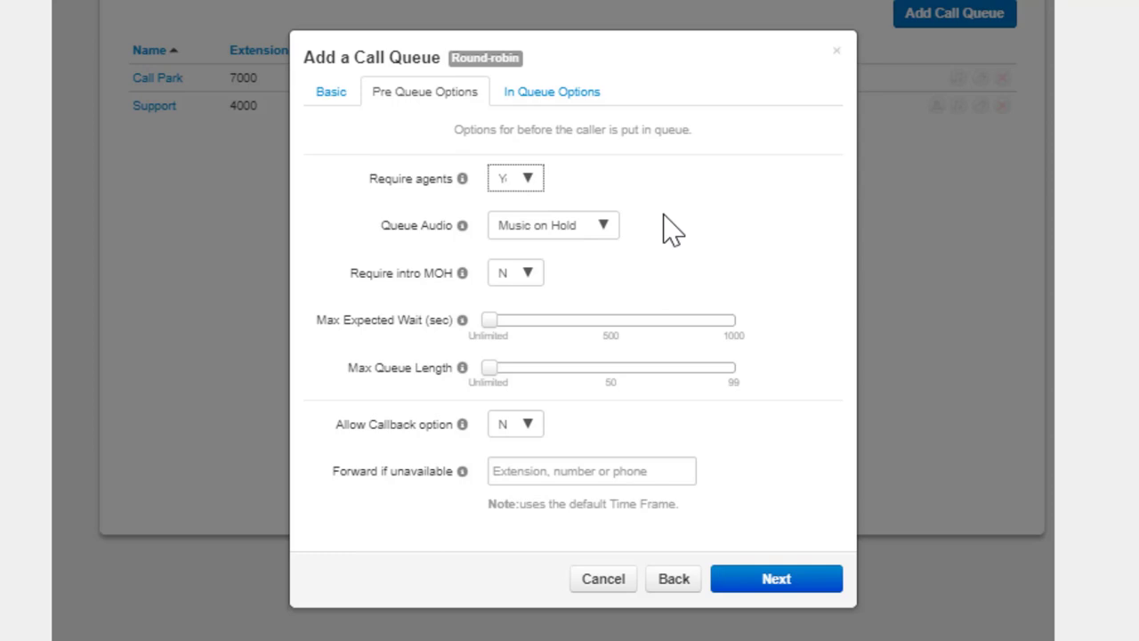
Choose Music on Hold as the queue audio and set Require intro MOH to Yes.
{"action": "left_click", "coordinate": [605, 227]}
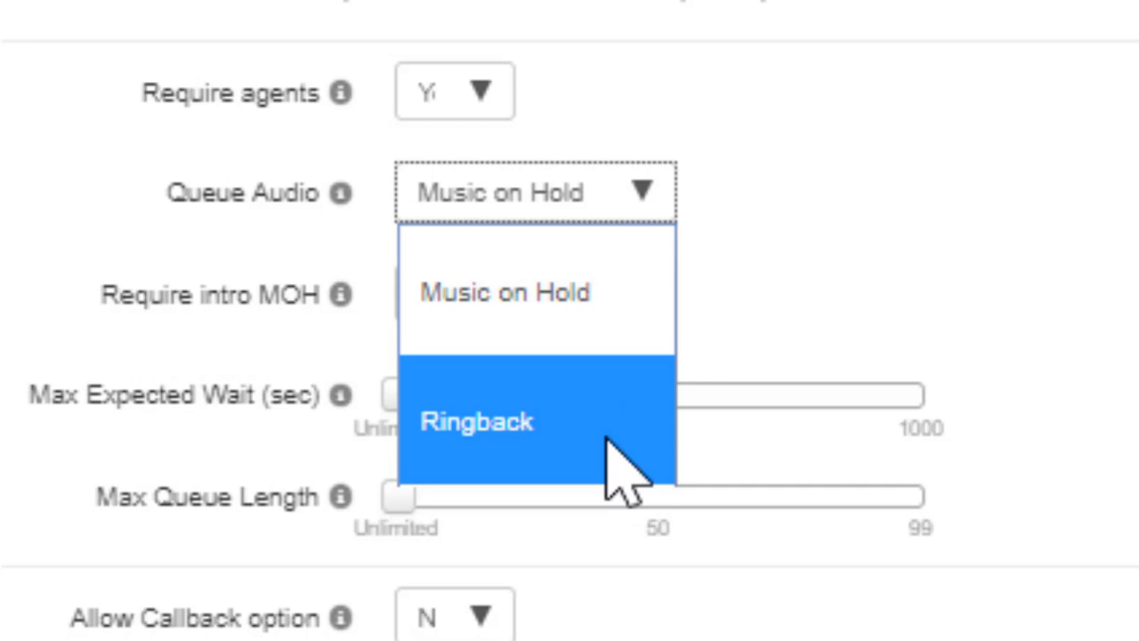
{"action": "left_click", "coordinate": [579, 329]}
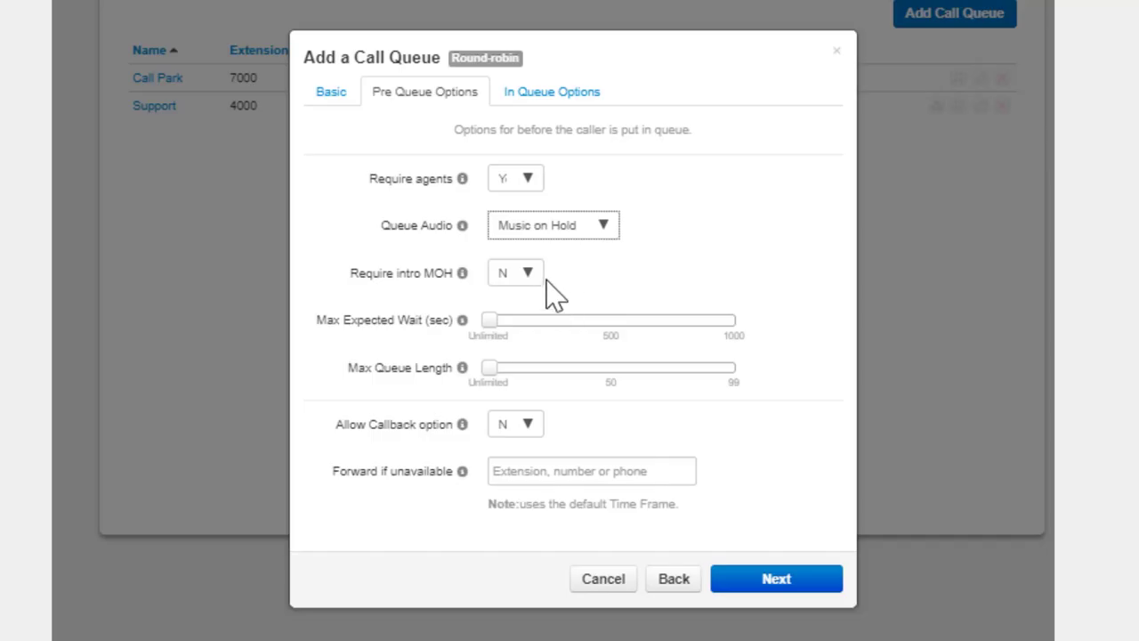
{"action": "left_click", "coordinate": [527, 274]}
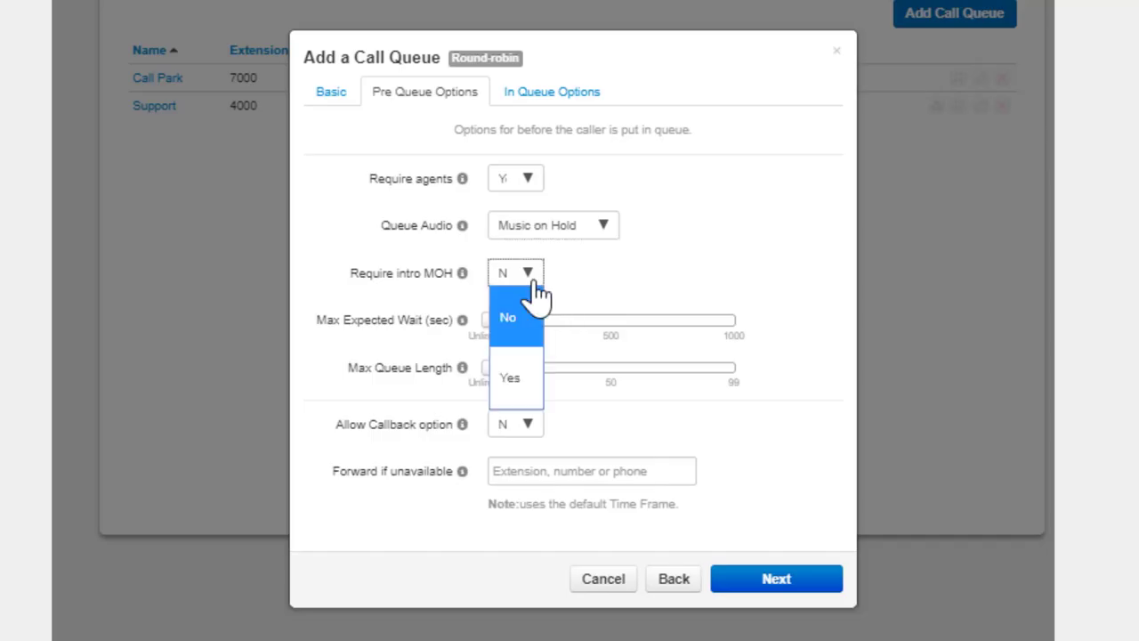
{"action": "left_click", "coordinate": [515, 381]}
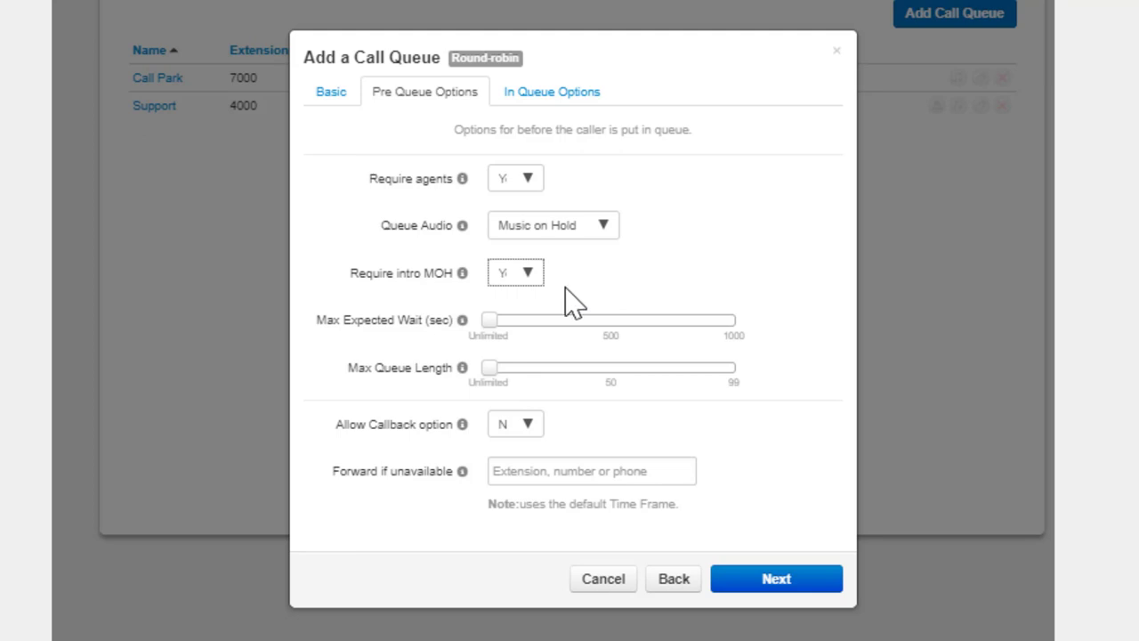
Set the maximum expected wait to 600 seconds and the maximum queue length to about 50.
{"action": "mouse_move", "coordinate": [494, 321]}
{"action": "left_click_drag", "start_coordinate": [494, 320], "coordinate": [644, 331]}
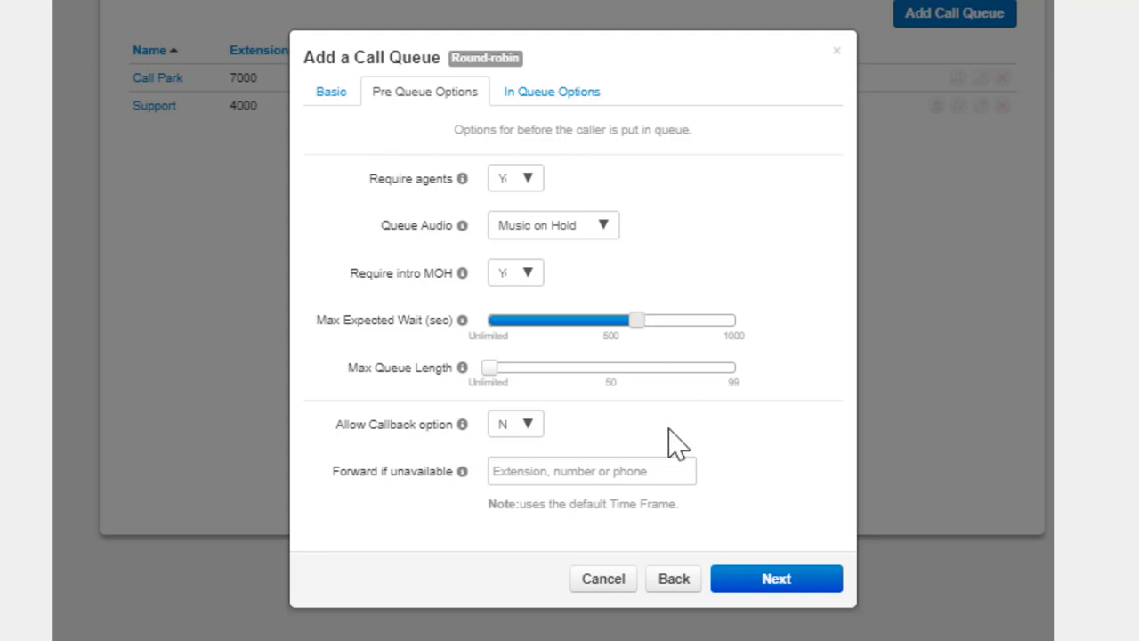
{"action": "mouse_move", "coordinate": [640, 331]}
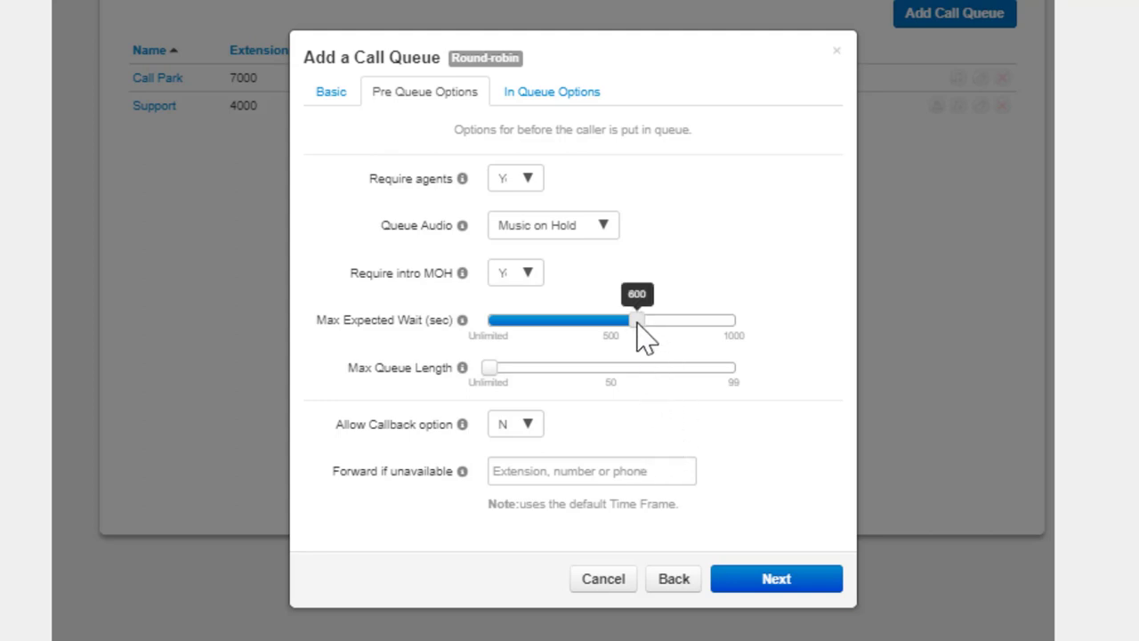
{"action": "left_click", "coordinate": [559, 477]}
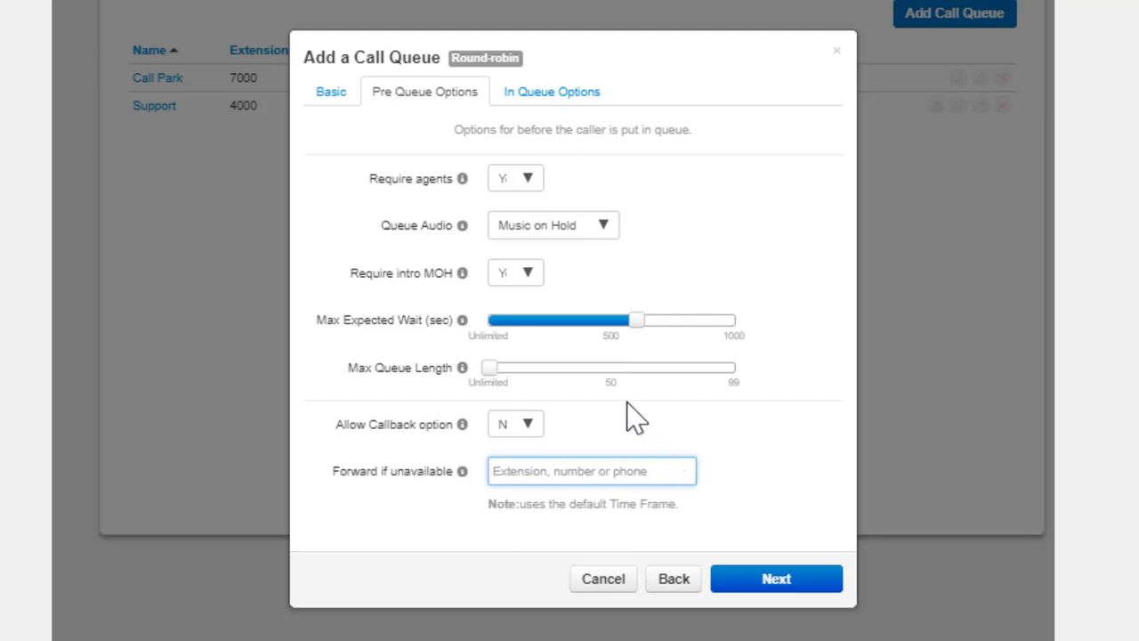
{"action": "left_click_drag", "start_coordinate": [492, 371], "coordinate": [613, 374]}
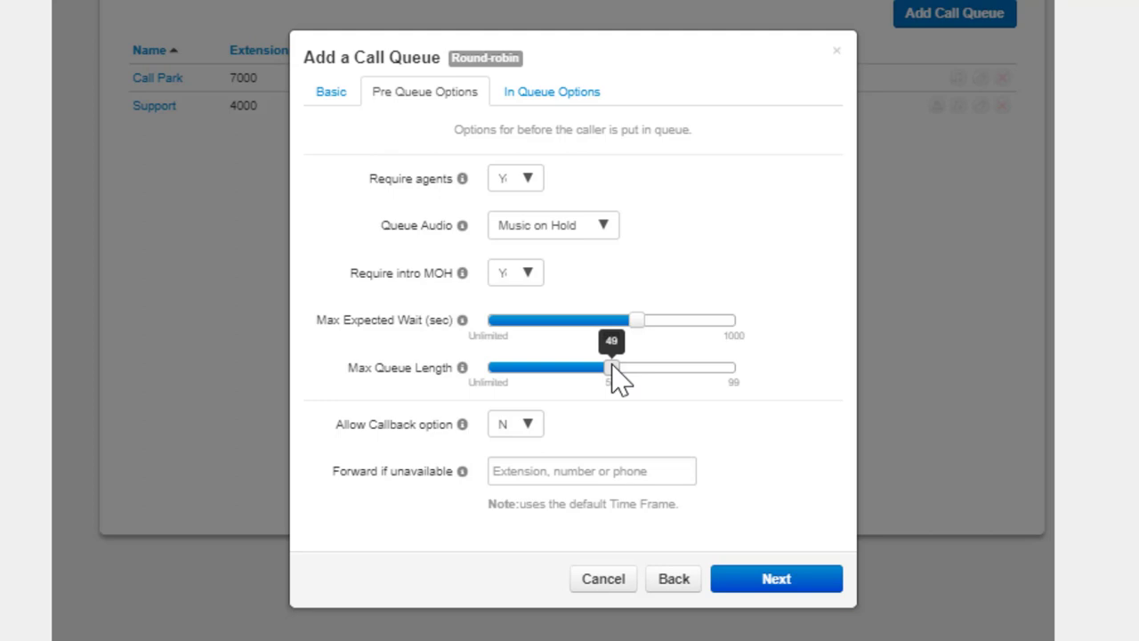
{"action": "left_click_drag", "start_coordinate": [618, 378], "coordinate": [622, 377]}
Allow the callback option, enter an external phone number for Forward if unavailable, and proceed to the in-queue options.
{"action": "left_click", "coordinate": [529, 426]}
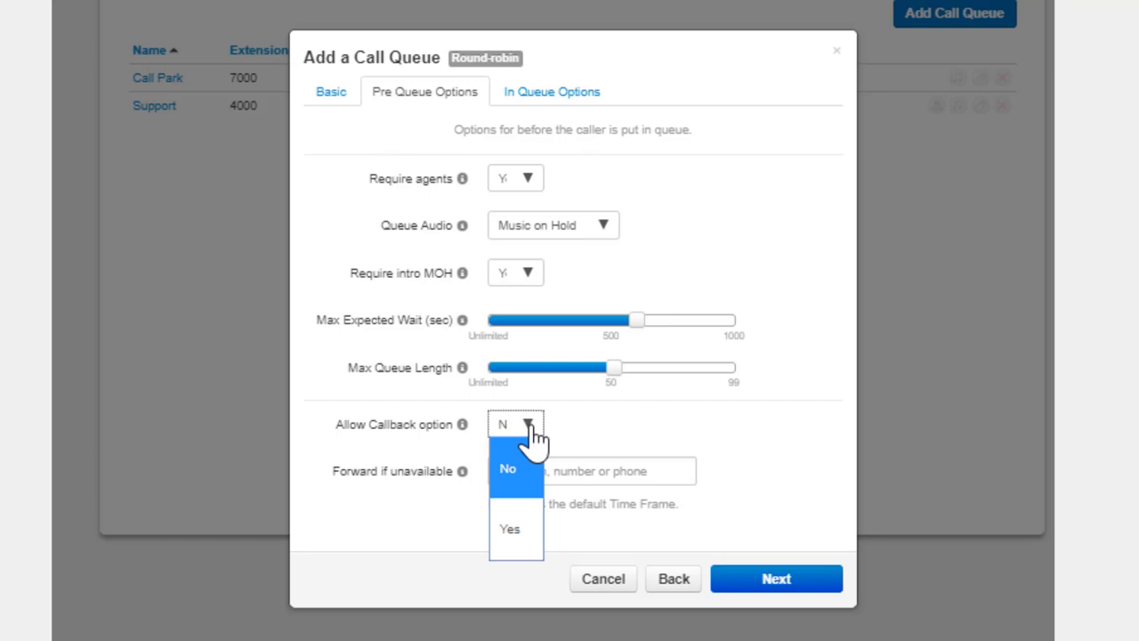
{"action": "left_click", "coordinate": [516, 527]}
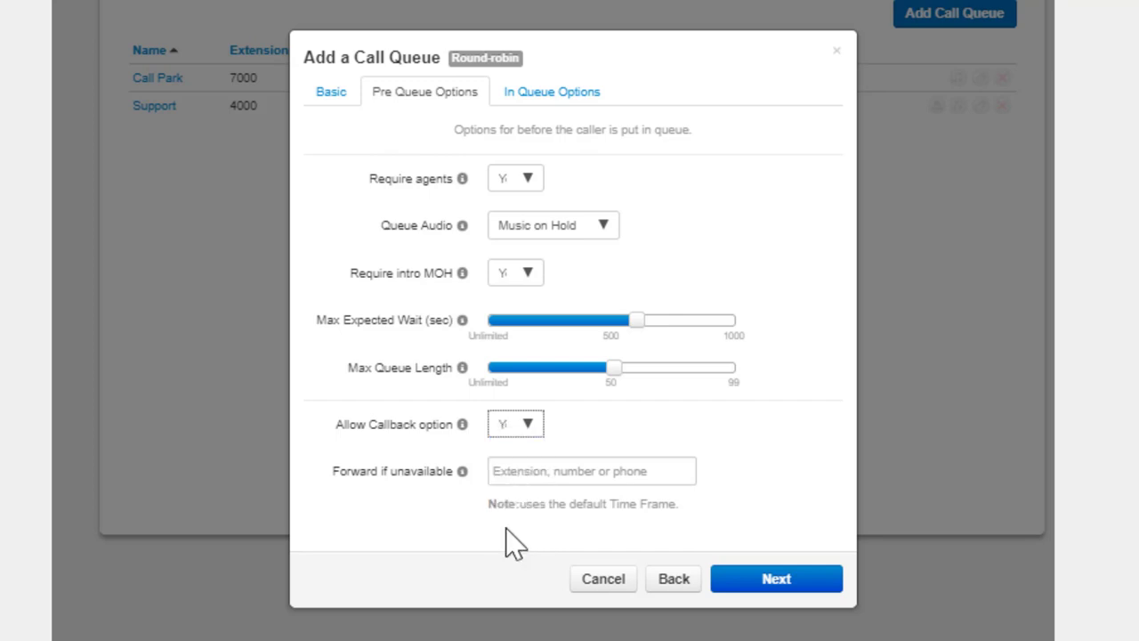
{"action": "left_click", "coordinate": [546, 476]}
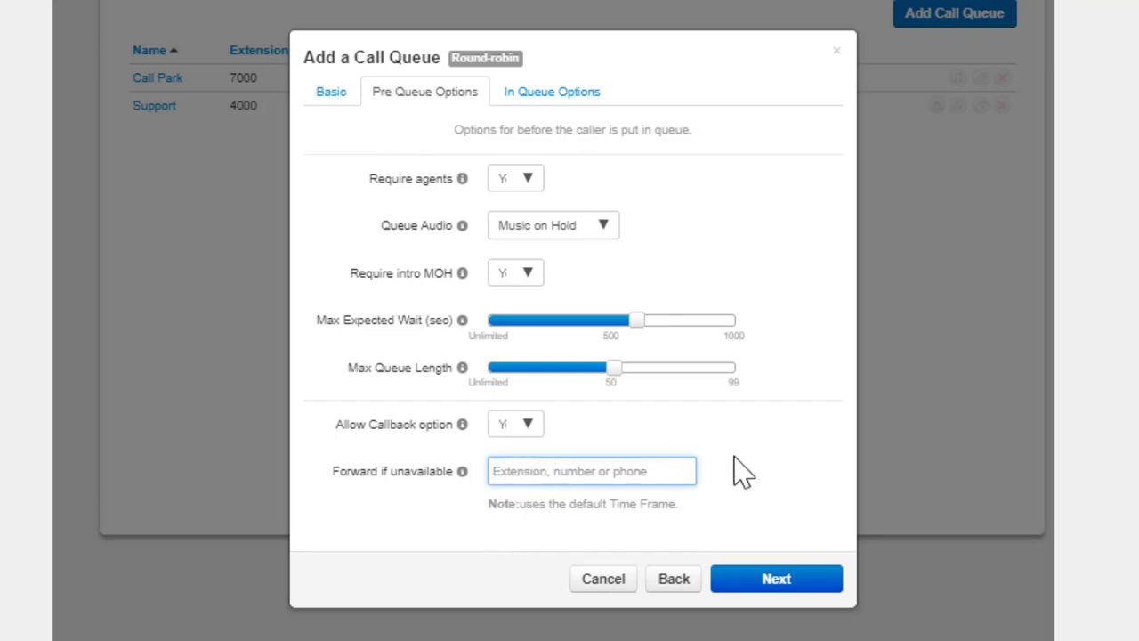
{"action": "type", "text": "21"}
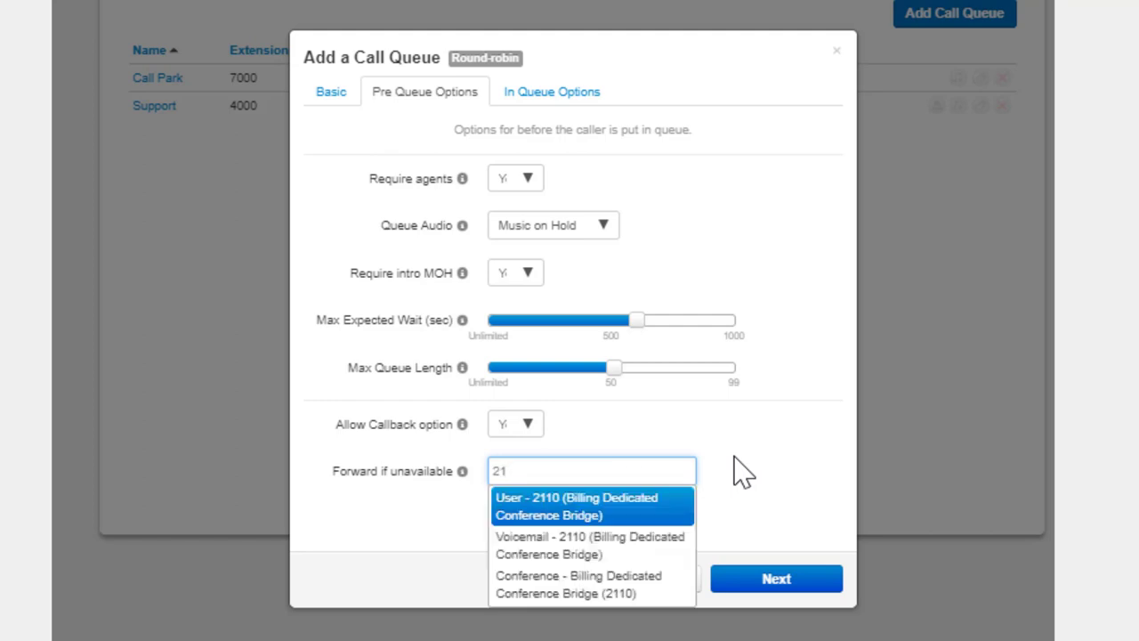
{"action": "type", "text": "55556754"}
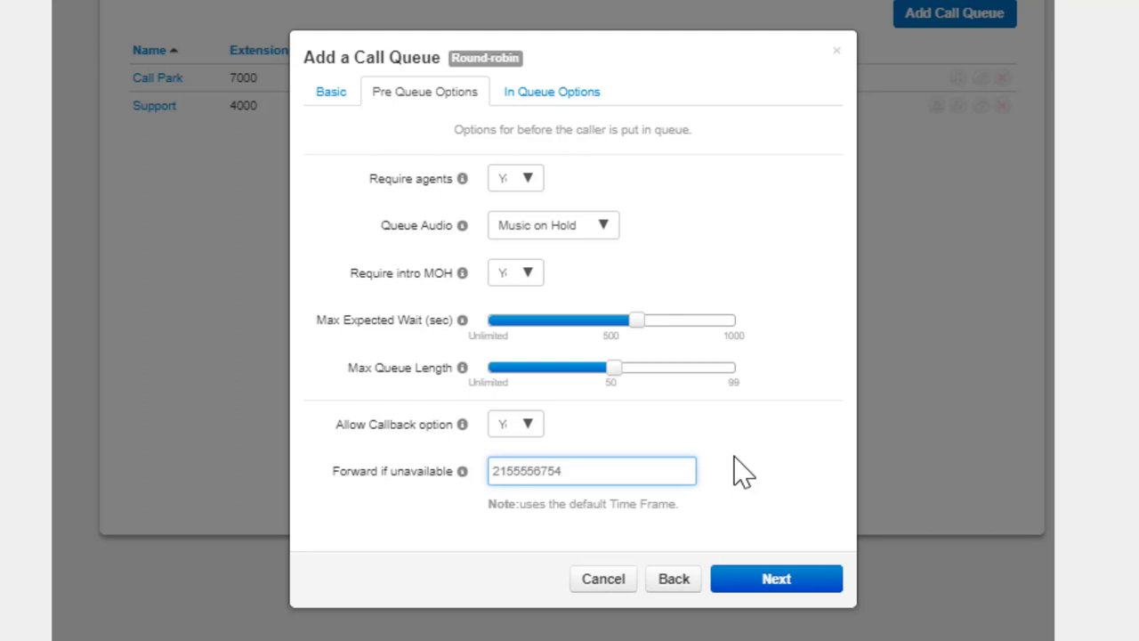
{"action": "left_click", "coordinate": [775, 591]}
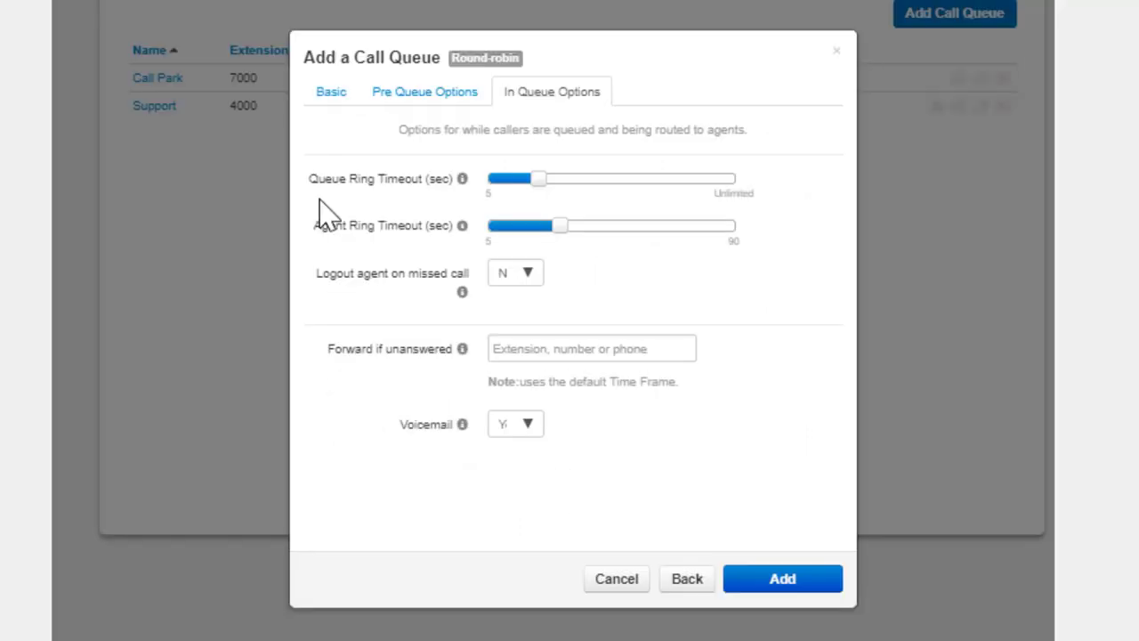
Raise the Queue Ring Timeout to near its upper limit and set the Agent Ring Timeout to 30 seconds.
{"action": "left_click_drag", "start_coordinate": [540, 180], "coordinate": [711, 190]}
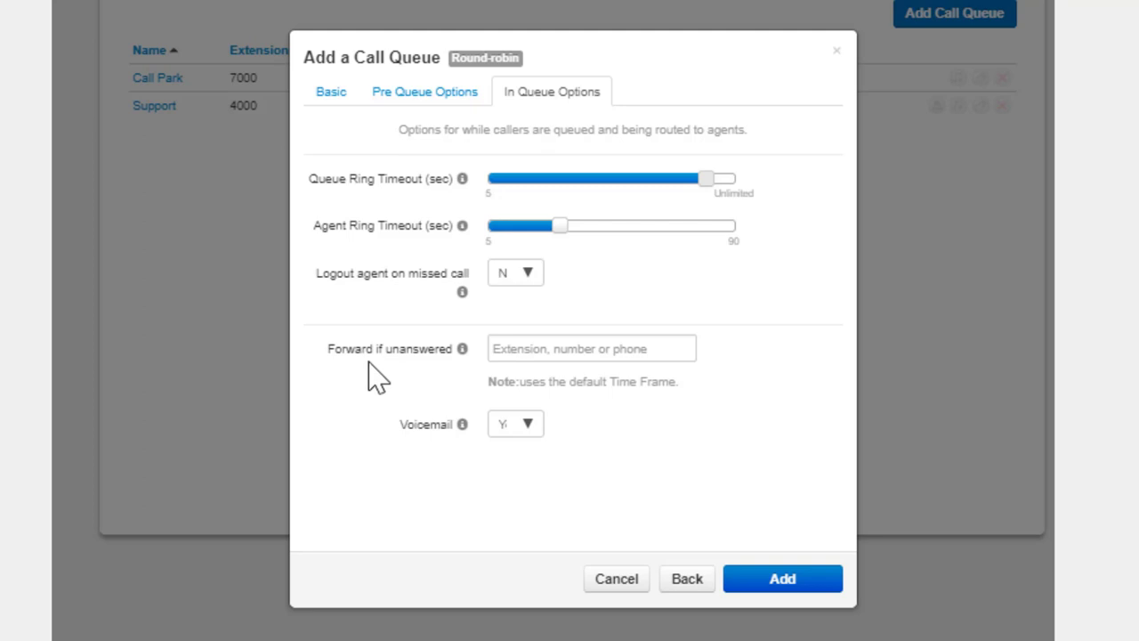
{"action": "mouse_move", "coordinate": [561, 226]}
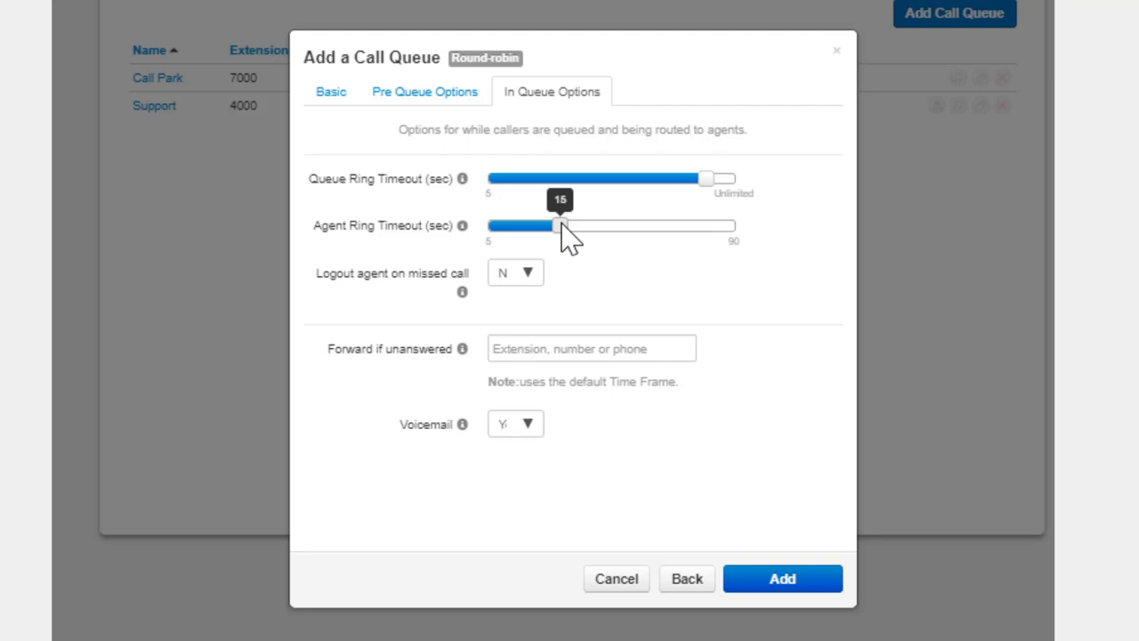
{"action": "left_click_drag", "start_coordinate": [563, 226], "coordinate": [627, 227]}
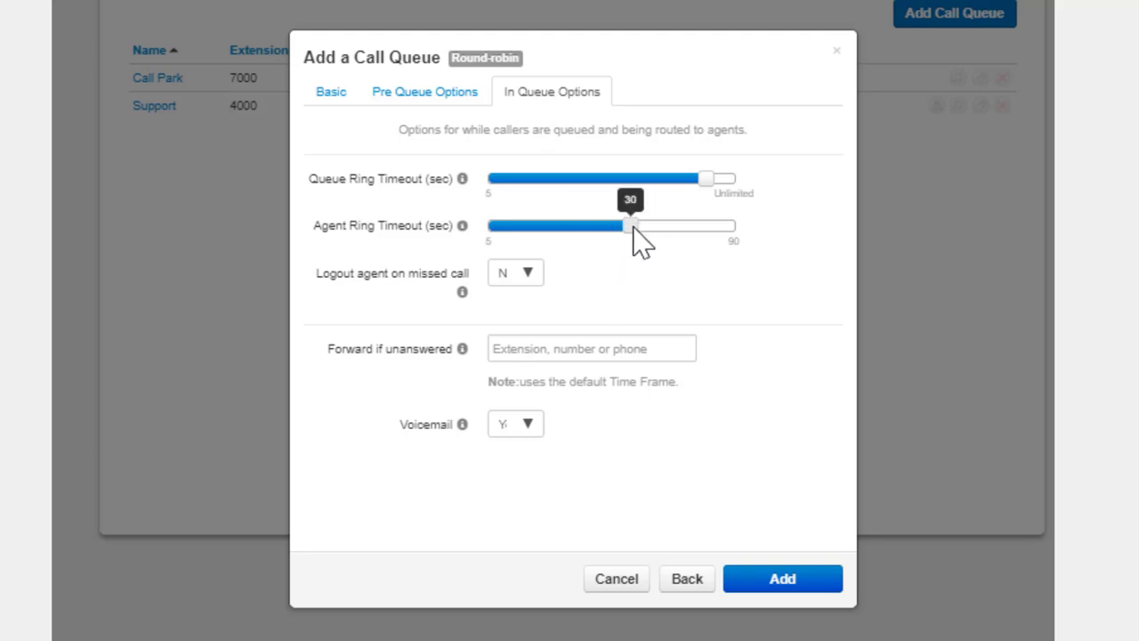
Set Logout agent on missed call to Yes.
{"action": "left_click", "coordinate": [514, 276]}
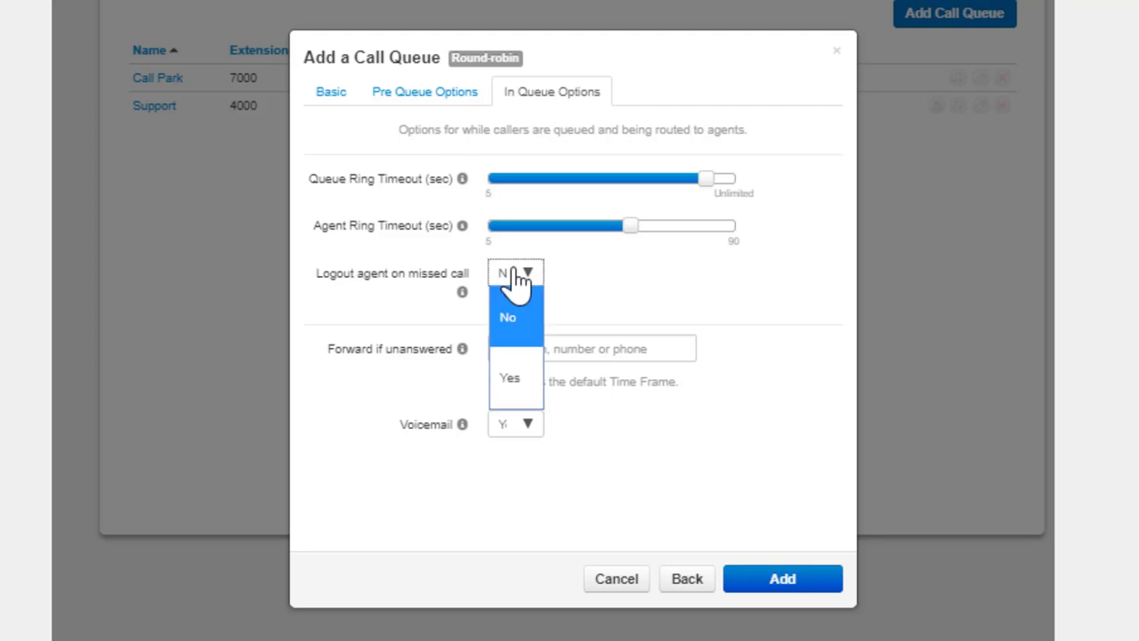
{"action": "left_click", "coordinate": [509, 381]}
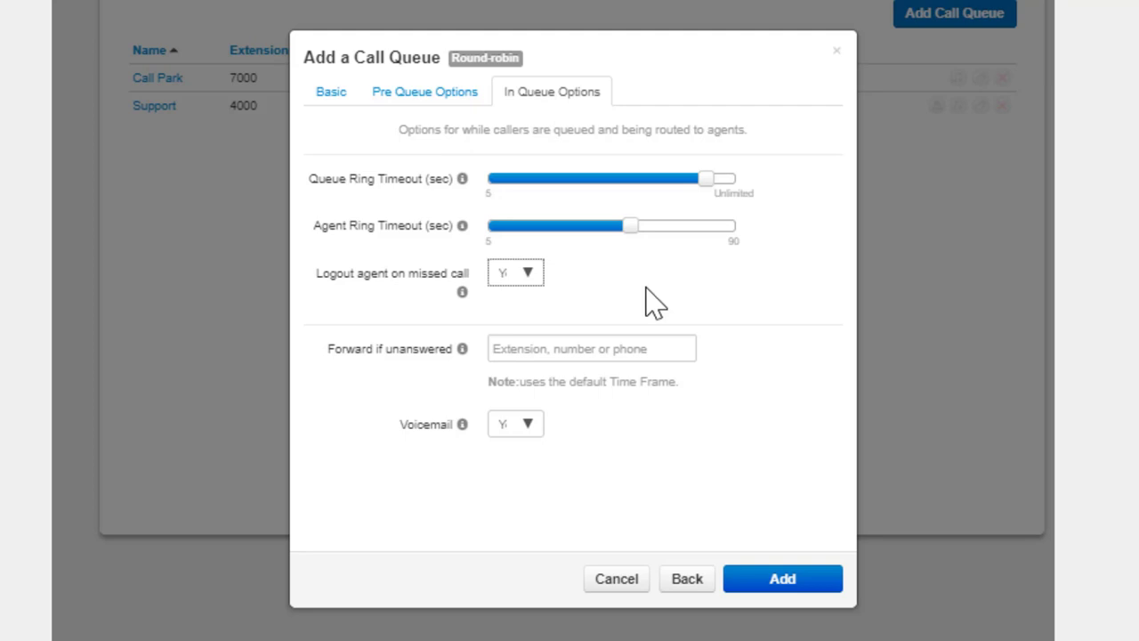
Try a phone number as the Forward if unanswered destination and clear the field again.
{"action": "left_click", "coordinate": [658, 348]}
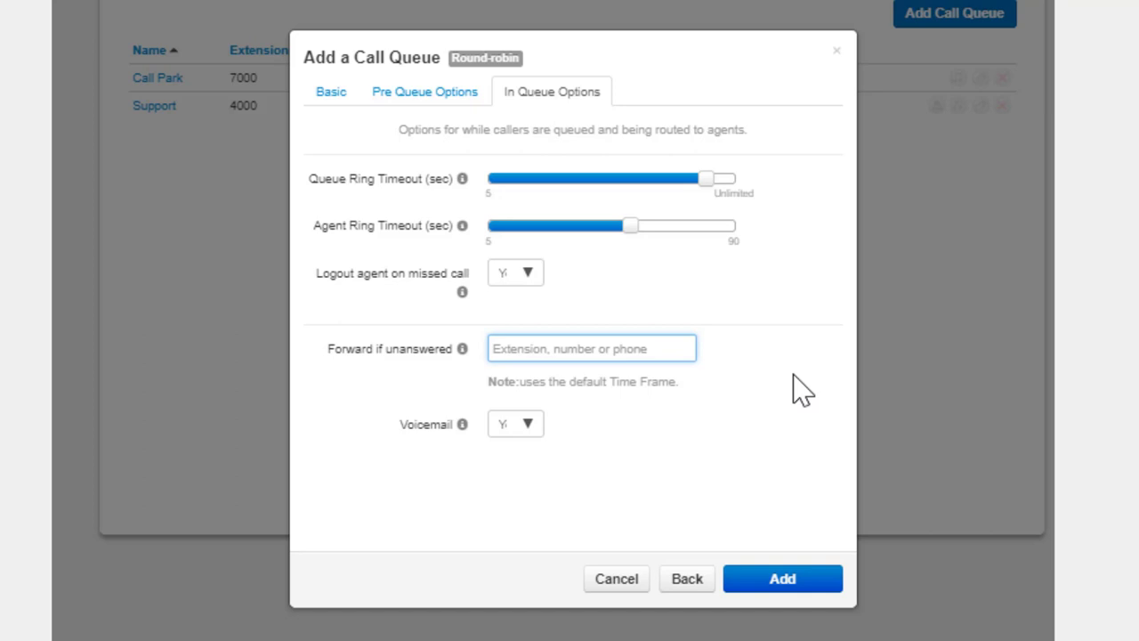
{"action": "type", "text": "1212555"}
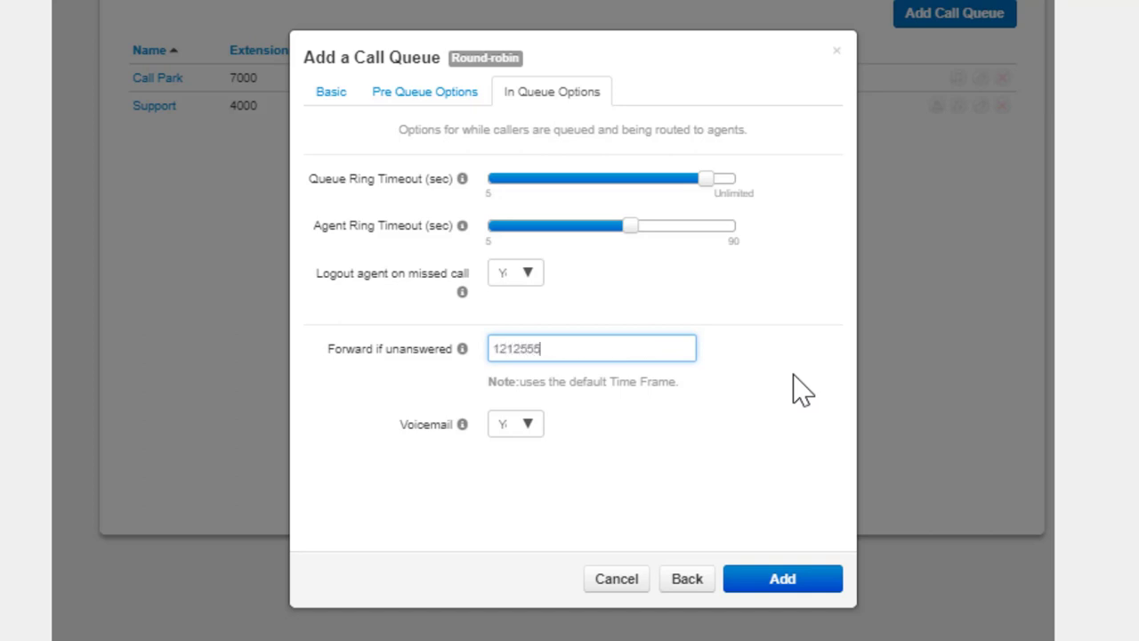
{"action": "type", "text": "6789"}
{"action": "left_click_drag", "start_coordinate": [587, 344], "coordinate": [394, 330]}
{"action": "key", "text": "BackSpace"}
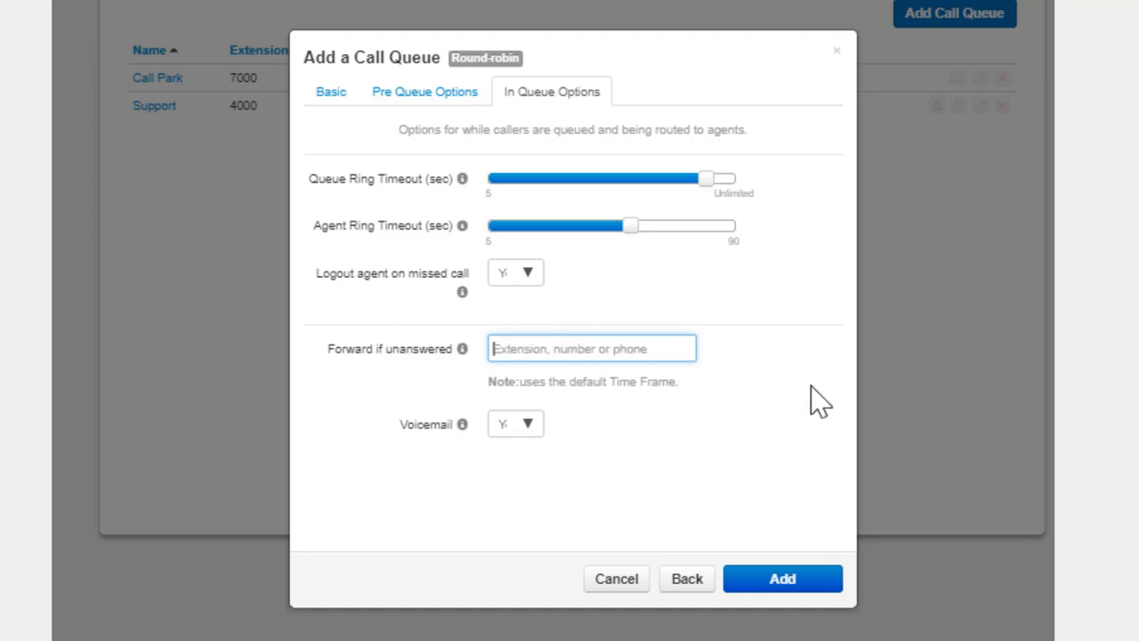
Keep Voicemail set to Yes for unanswered calls in the queue.
{"action": "left_click", "coordinate": [356, 508]}
{"action": "left_click", "coordinate": [515, 426]}
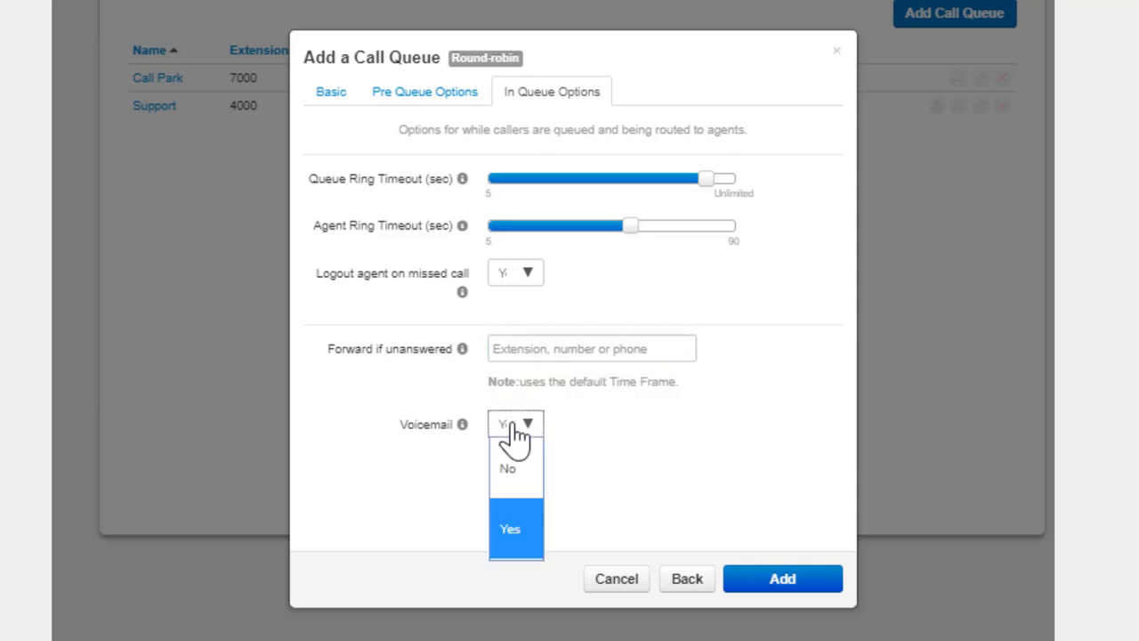
{"action": "left_click", "coordinate": [525, 532]}
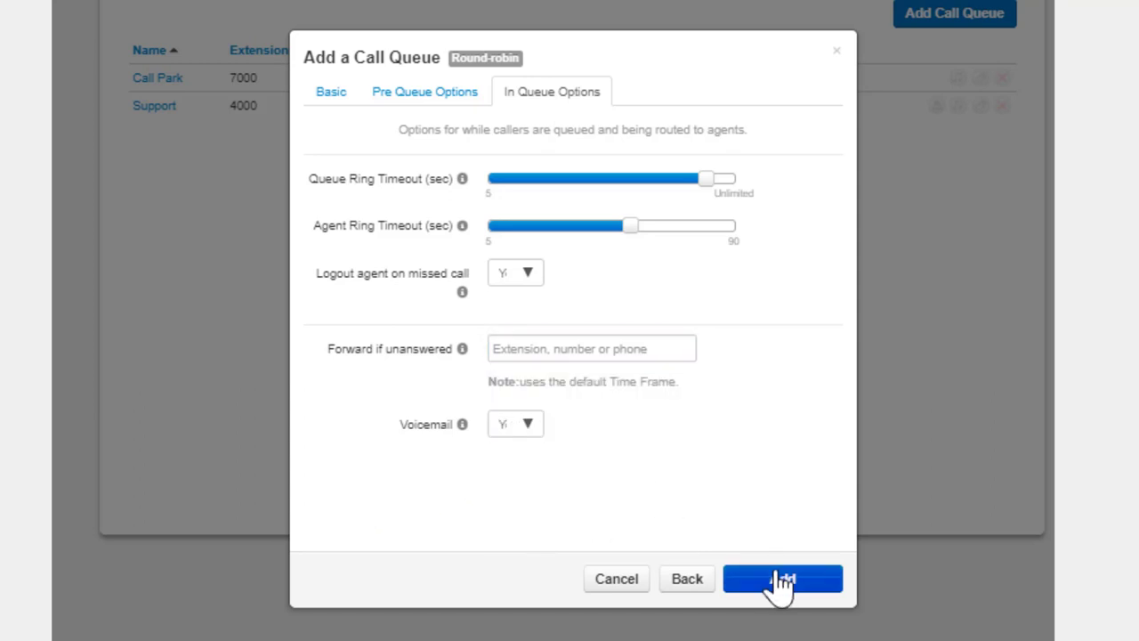
Switch the queue type to Ring All and view its in-queue options.
{"action": "left_click", "coordinate": [342, 96]}
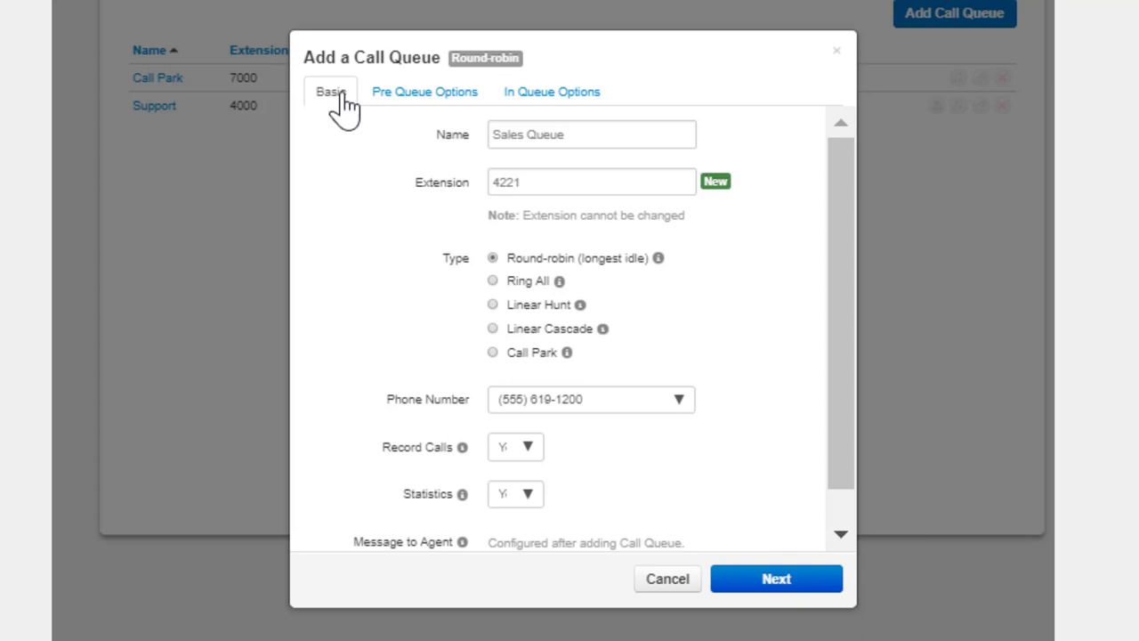
{"action": "left_click", "coordinate": [493, 283]}
{"action": "left_click", "coordinate": [550, 96]}
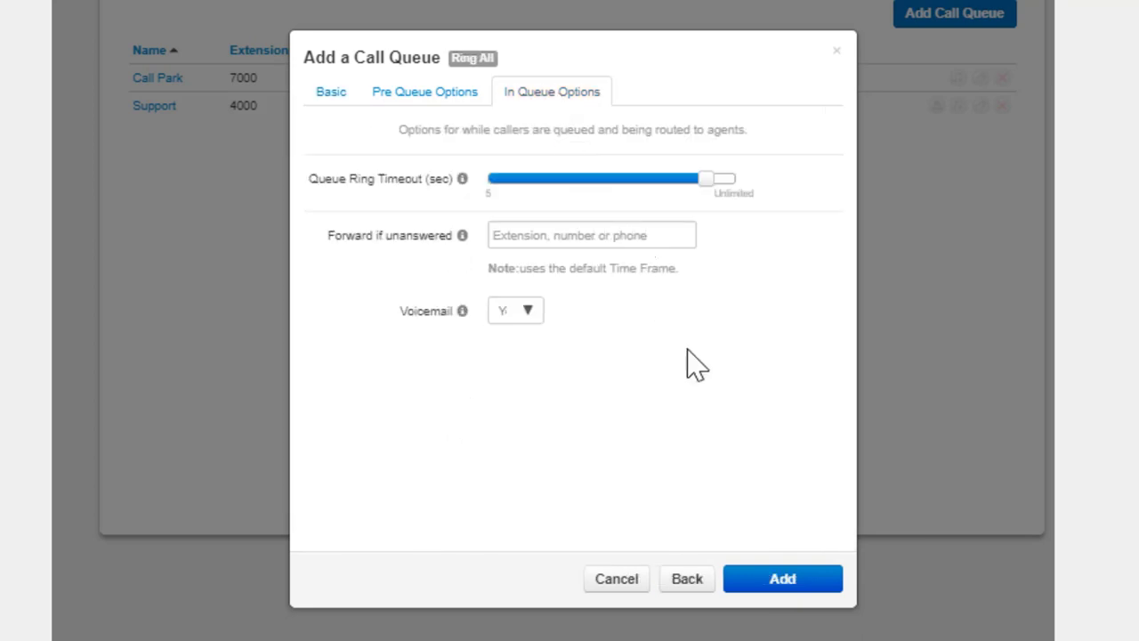
Switch the queue type to Linear Hunt and view its in-queue options.
{"action": "left_click", "coordinate": [328, 99]}
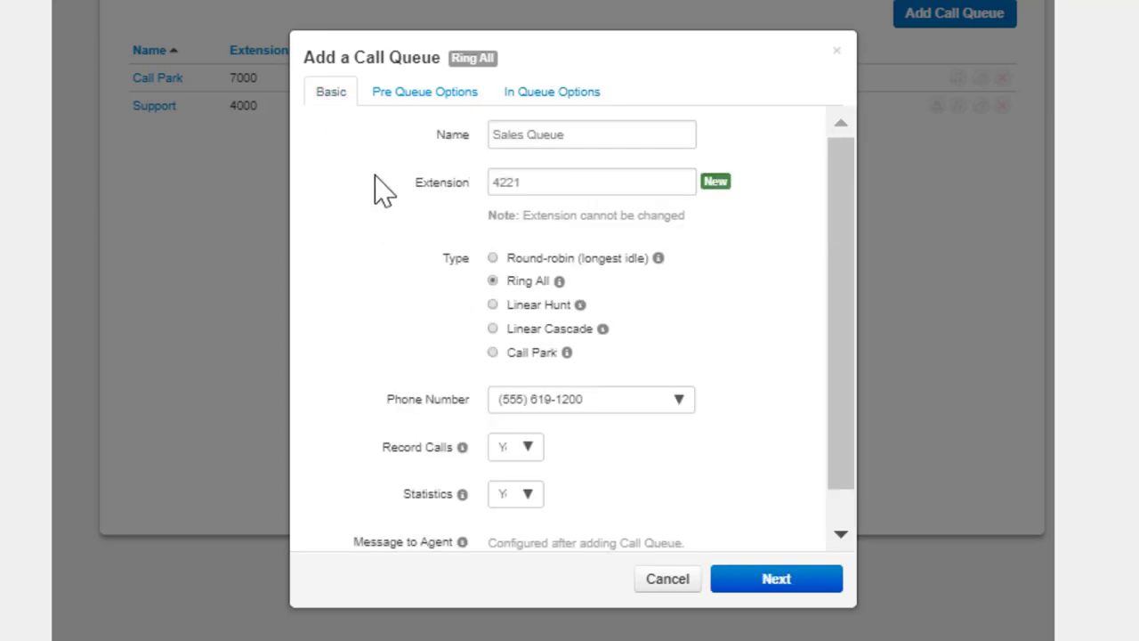
{"action": "left_click", "coordinate": [493, 304]}
{"action": "left_click", "coordinate": [552, 107]}
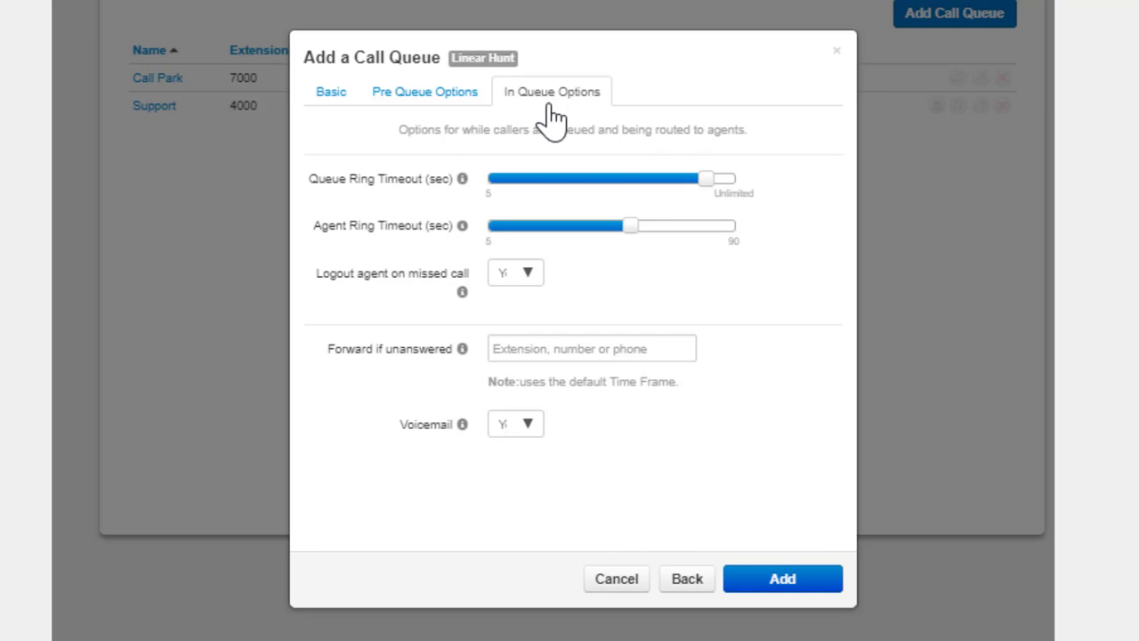
Switch the queue type to Linear Cascade and raise its Initial Agent Group to Ring and Agent Group to Add After Timeout.
{"action": "left_click", "coordinate": [330, 94]}
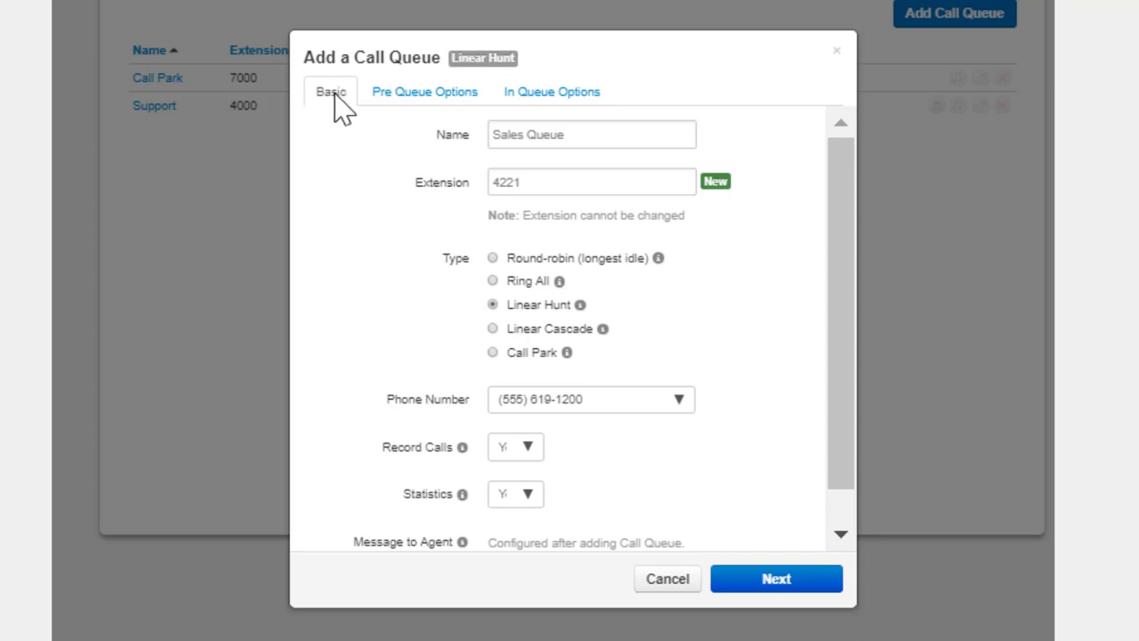
{"action": "left_click", "coordinate": [493, 329]}
{"action": "left_click", "coordinate": [552, 95]}
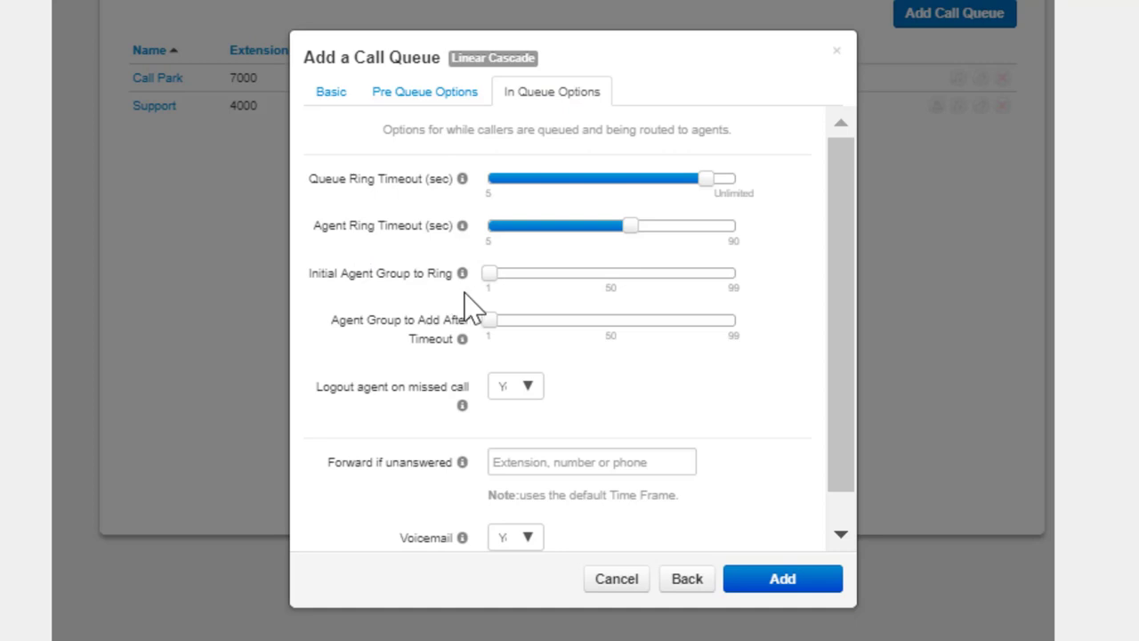
{"action": "left_click_drag", "start_coordinate": [489, 273], "coordinate": [534, 322]}
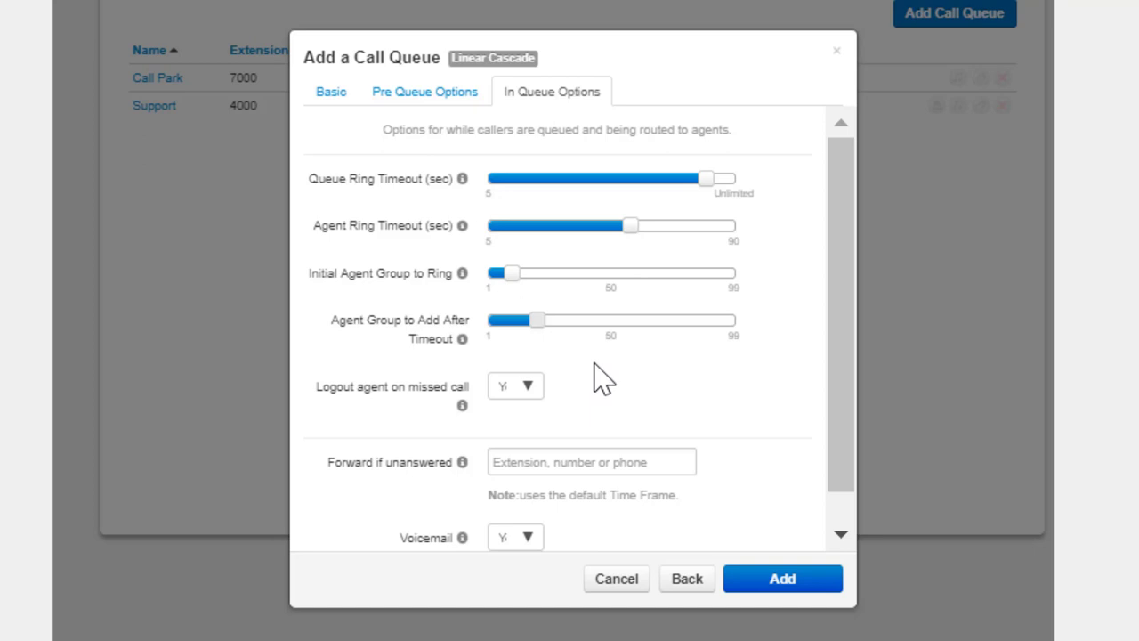
View the basic settings for the Call Park type and return the queue type to Round-robin (longest idle).
{"action": "left_click", "coordinate": [331, 92]}
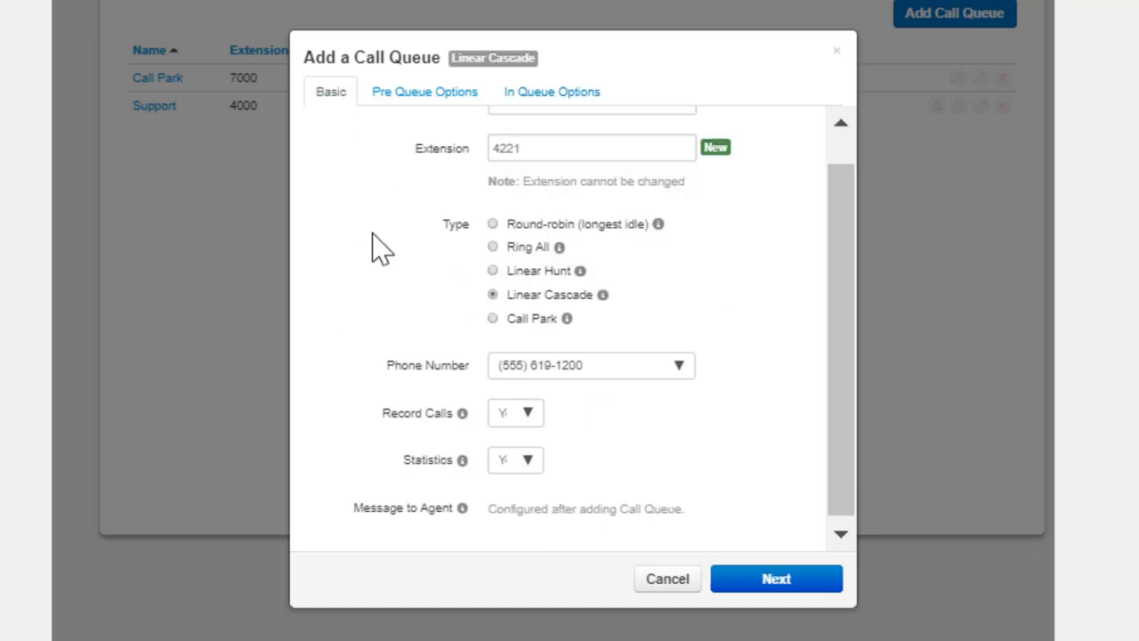
{"action": "left_click", "coordinate": [492, 318]}
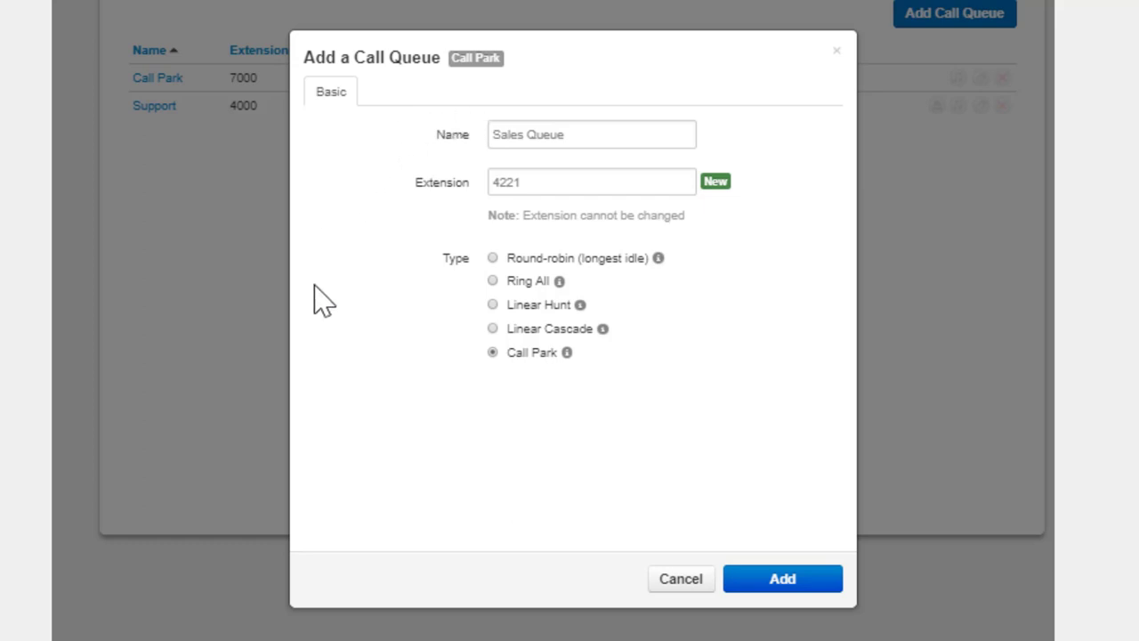
{"action": "left_click", "coordinate": [492, 259]}
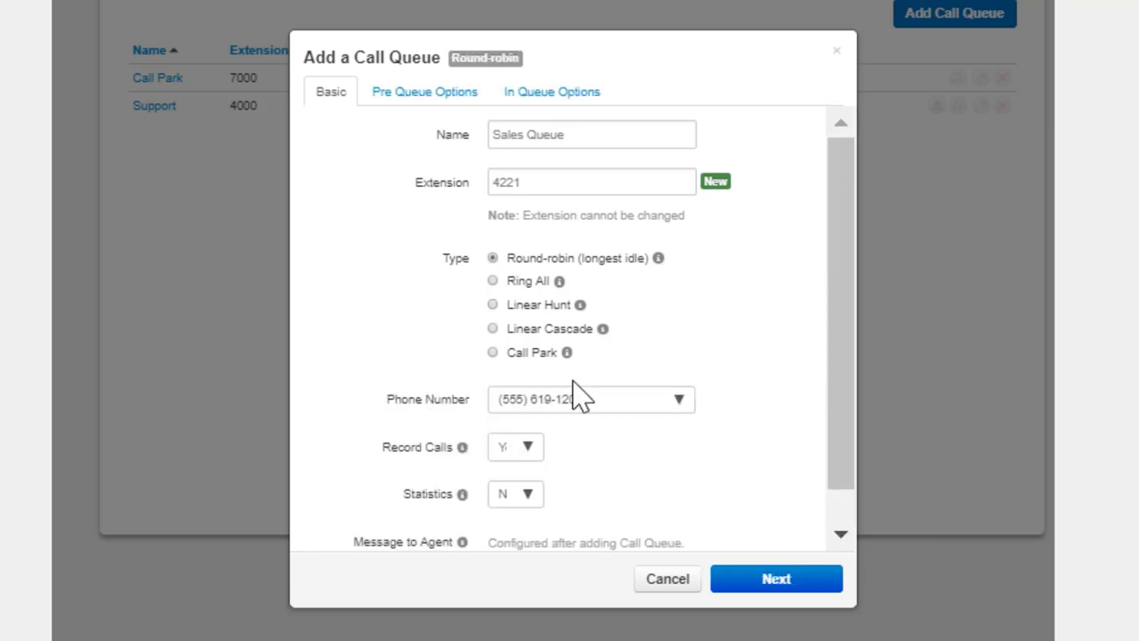
Proceed through the pre-queue and in-queue options and add the Sales Queue.
{"action": "left_click", "coordinate": [765, 580]}
{"action": "left_click", "coordinate": [776, 579]}
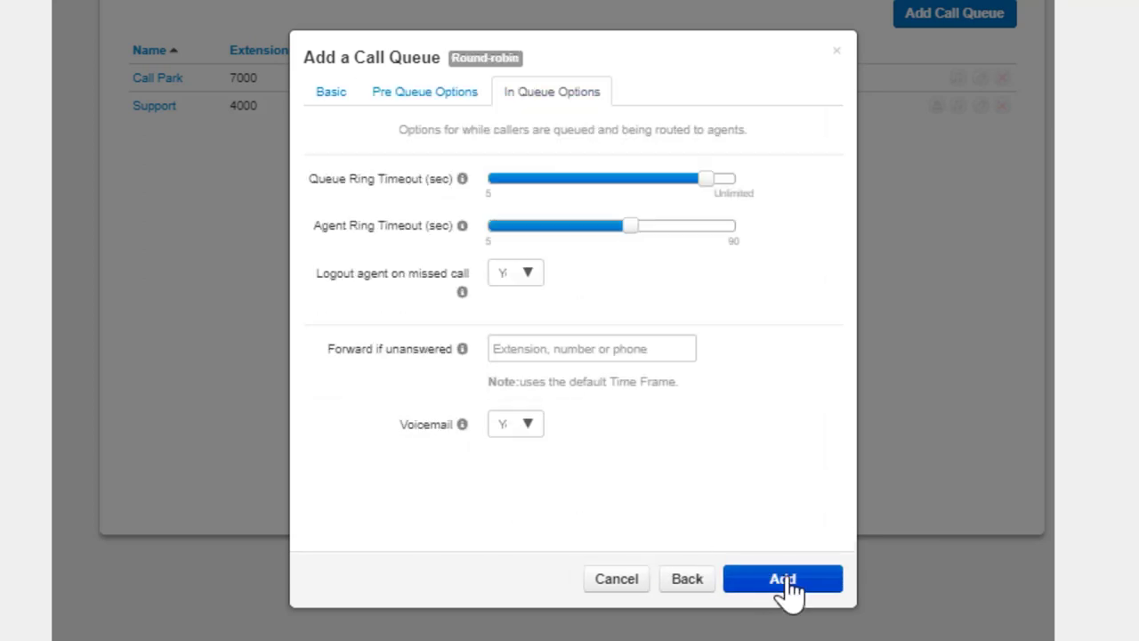
{"action": "left_click", "coordinate": [783, 580]}
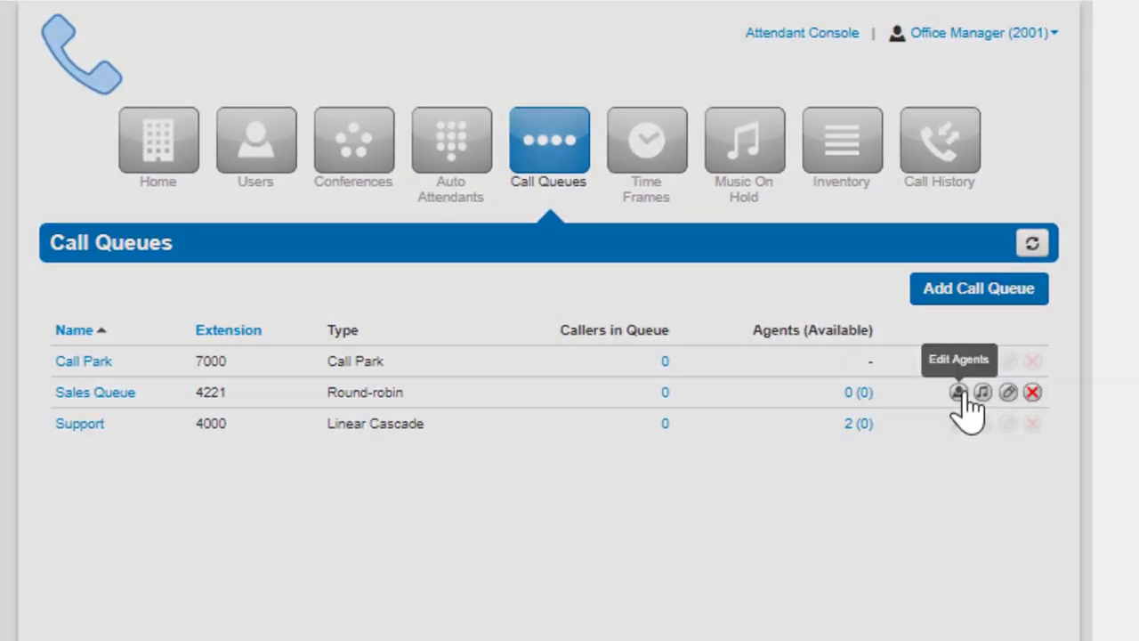
Start adding an agent to the Sales Queue with agent phone 1000 (Basic User) and status Online.
{"action": "left_click", "coordinate": [959, 392]}
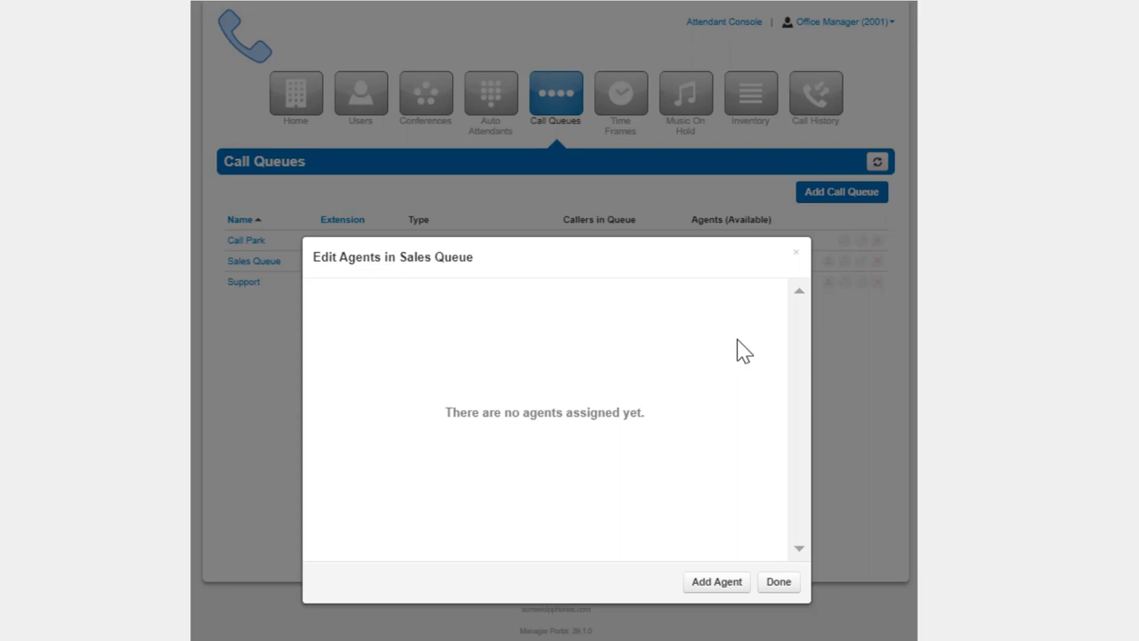
{"action": "left_click", "coordinate": [708, 583]}
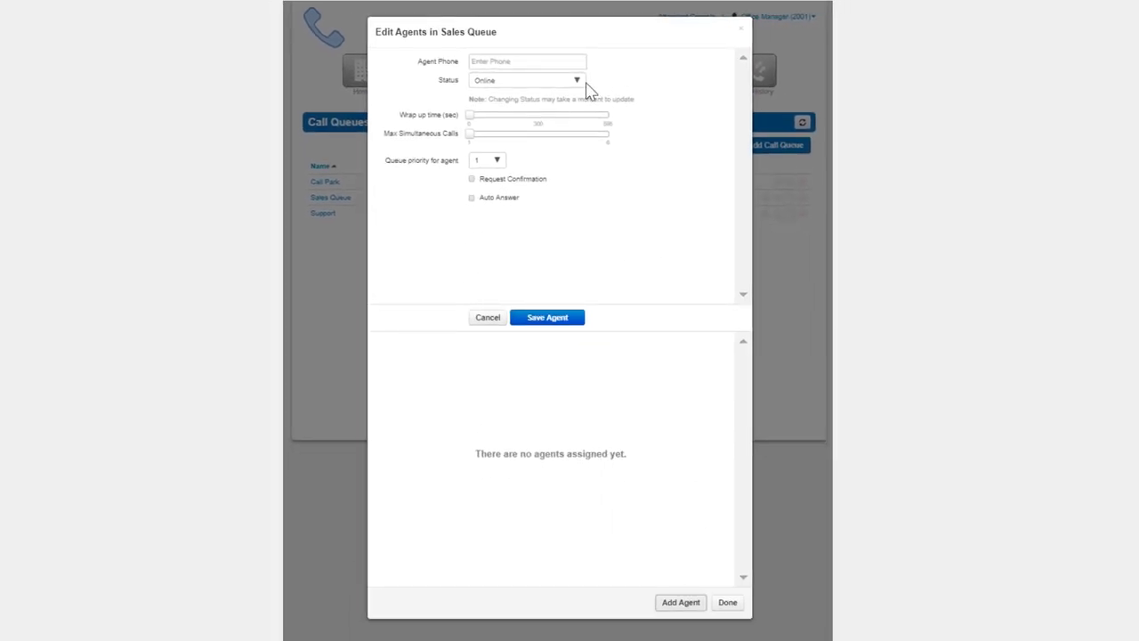
{"action": "left_click", "coordinate": [543, 60]}
{"action": "type", "text": "b"}
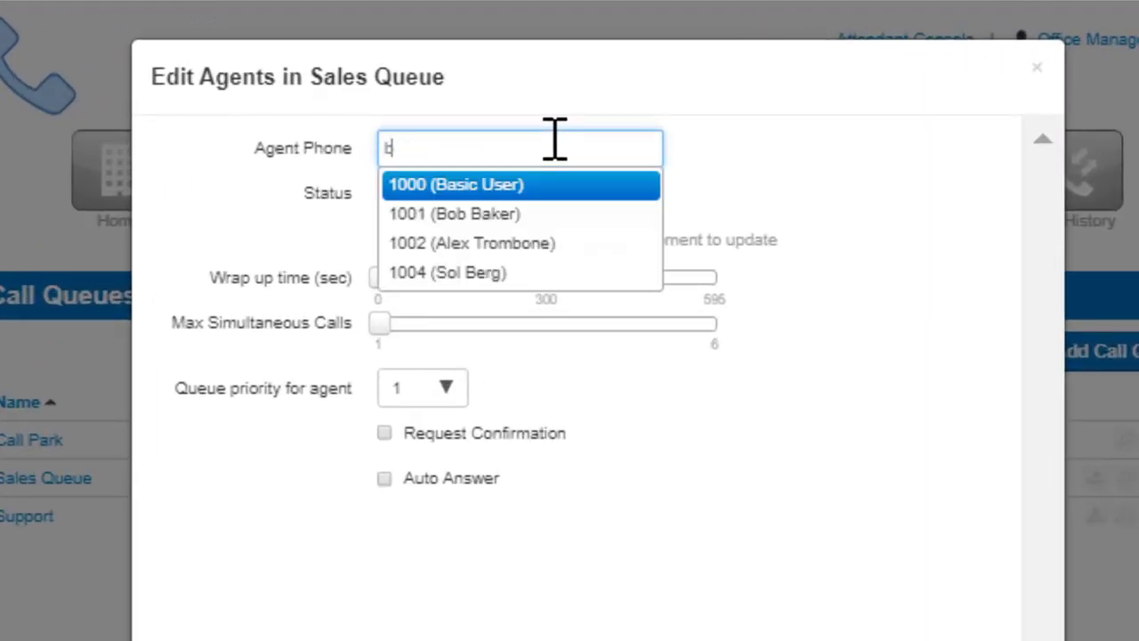
{"action": "key", "text": "Return"}
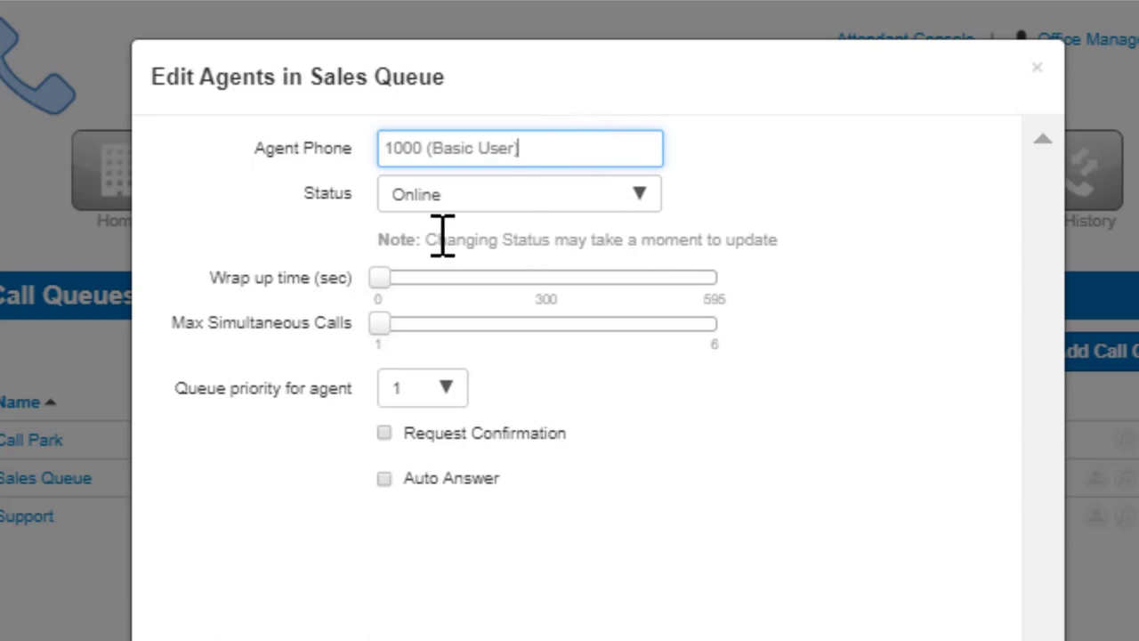
{"action": "left_click", "coordinate": [448, 197]}
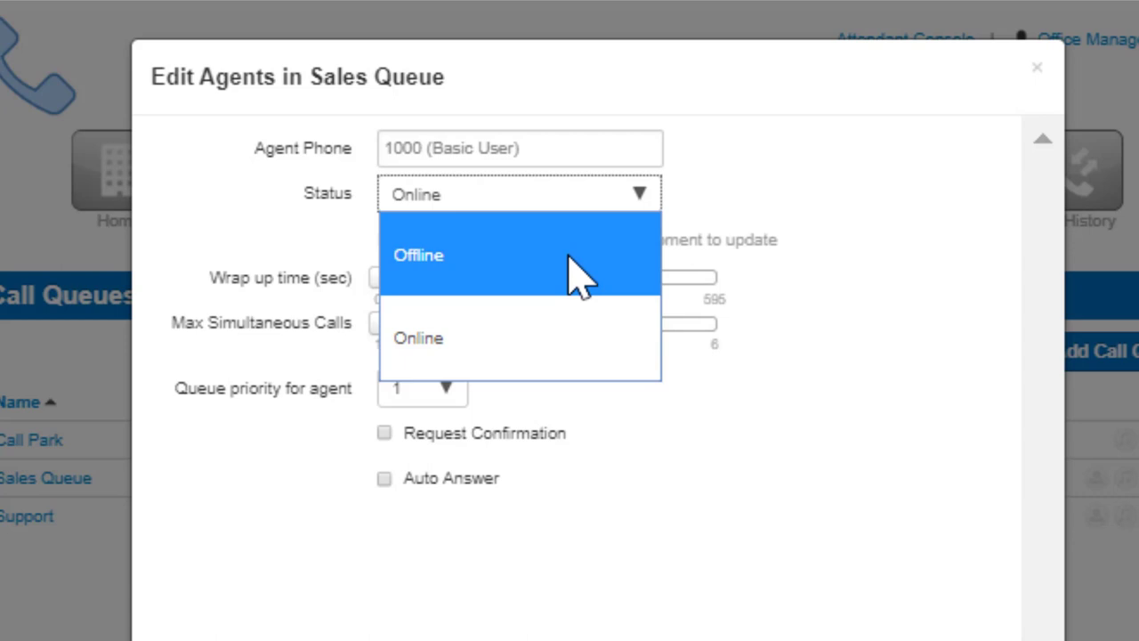
{"action": "left_click", "coordinate": [595, 337]}
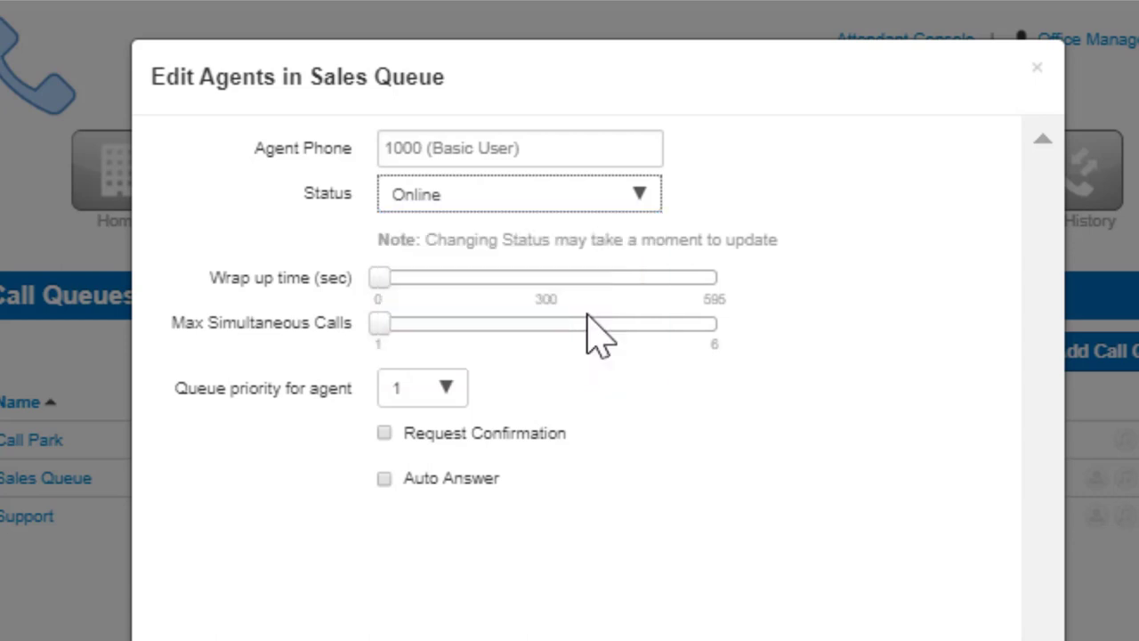
Set the agent's wrap up time to 25 seconds and Max Simultaneous Calls to 2.
{"action": "mouse_move", "coordinate": [384, 280]}
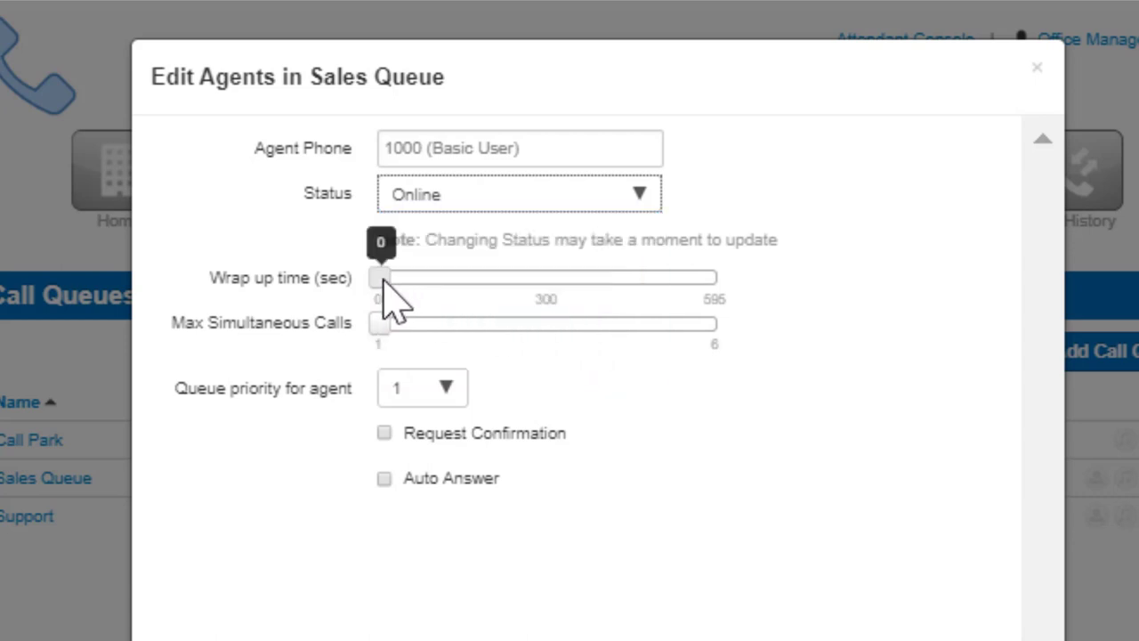
{"action": "left_click_drag", "start_coordinate": [383, 281], "coordinate": [396, 287]}
{"action": "mouse_move", "coordinate": [377, 327]}
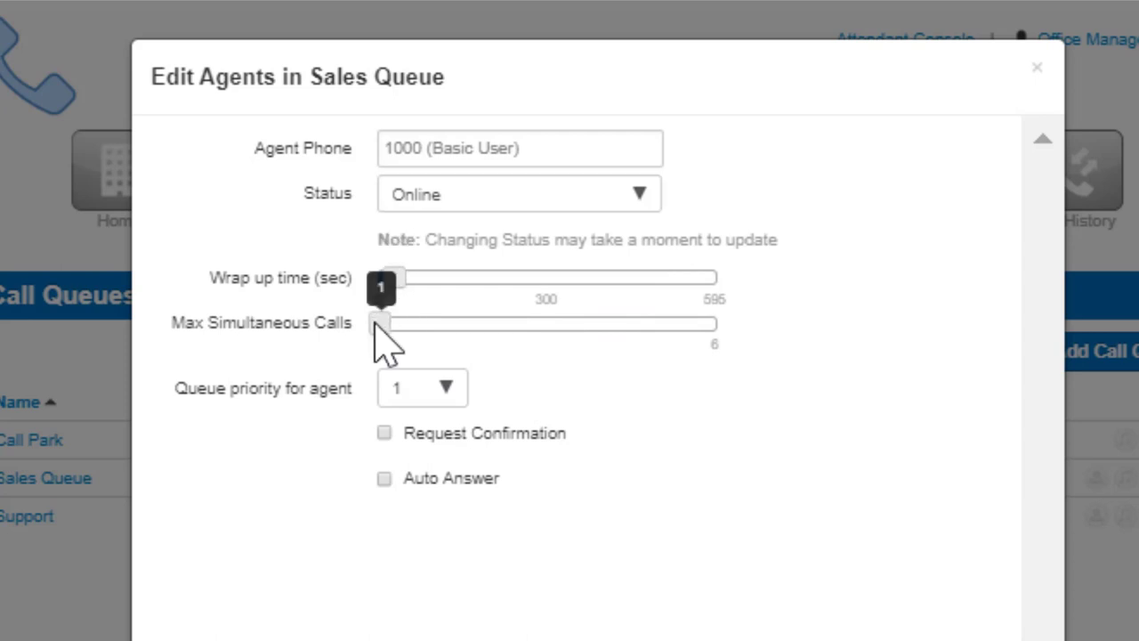
{"action": "left_click_drag", "start_coordinate": [380, 328], "coordinate": [413, 328]}
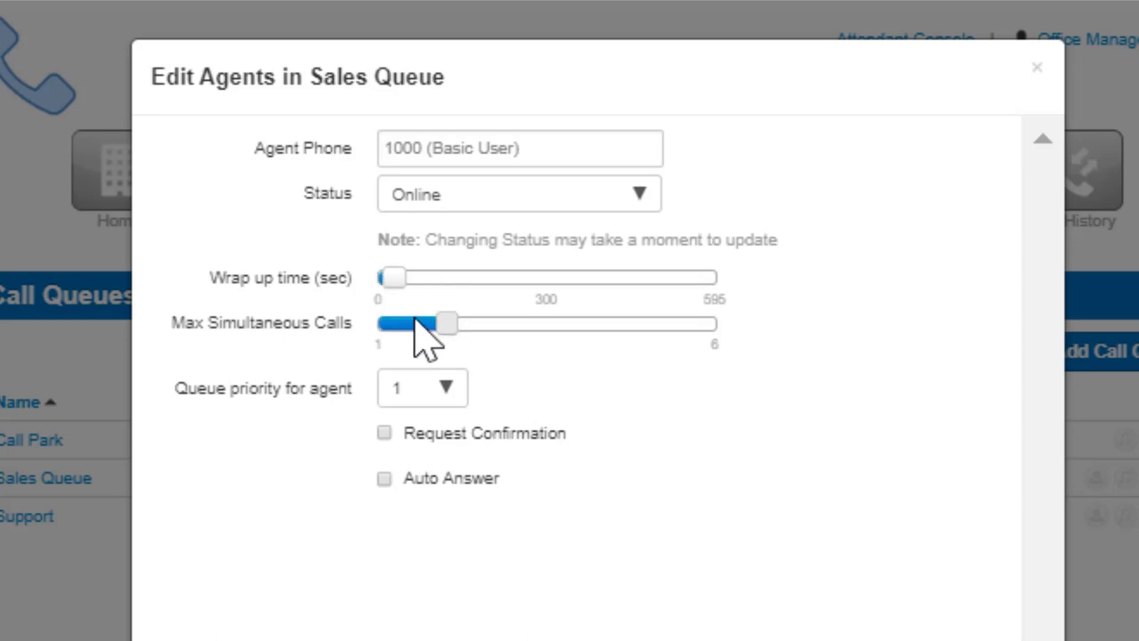
{"action": "mouse_move", "coordinate": [440, 315]}
Keep the agent's queue priority at 1, enable Auto Answer, and save the agent.
{"action": "left_click", "coordinate": [440, 397]}
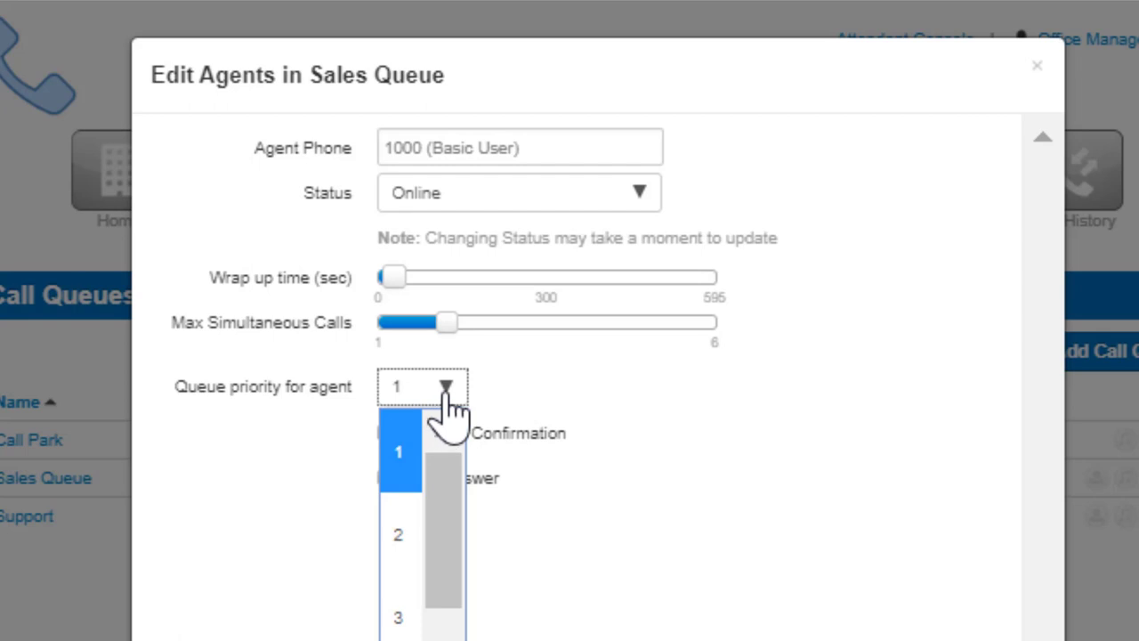
{"action": "left_click", "coordinate": [445, 393]}
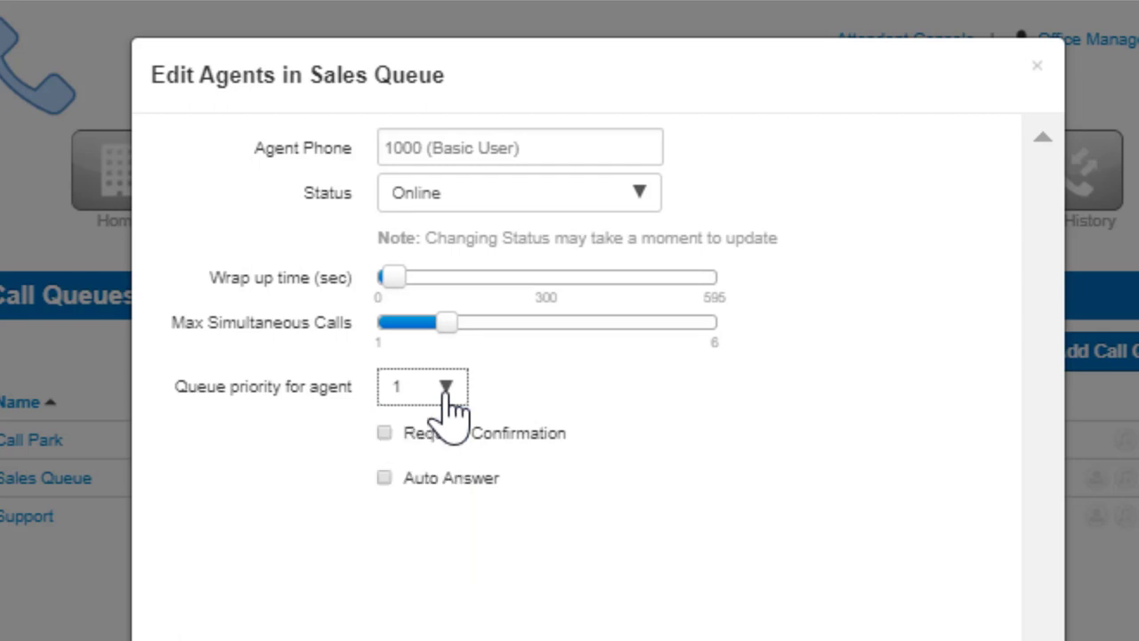
{"action": "left_click", "coordinate": [383, 433]}
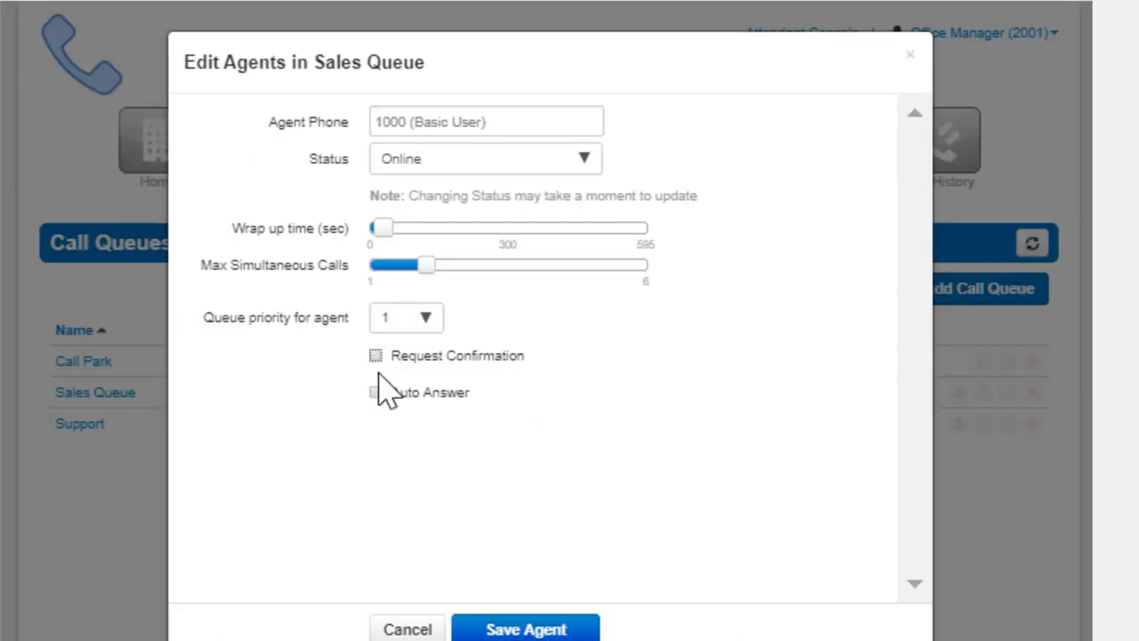
{"action": "left_click", "coordinate": [374, 392]}
{"action": "left_click", "coordinate": [534, 626]}
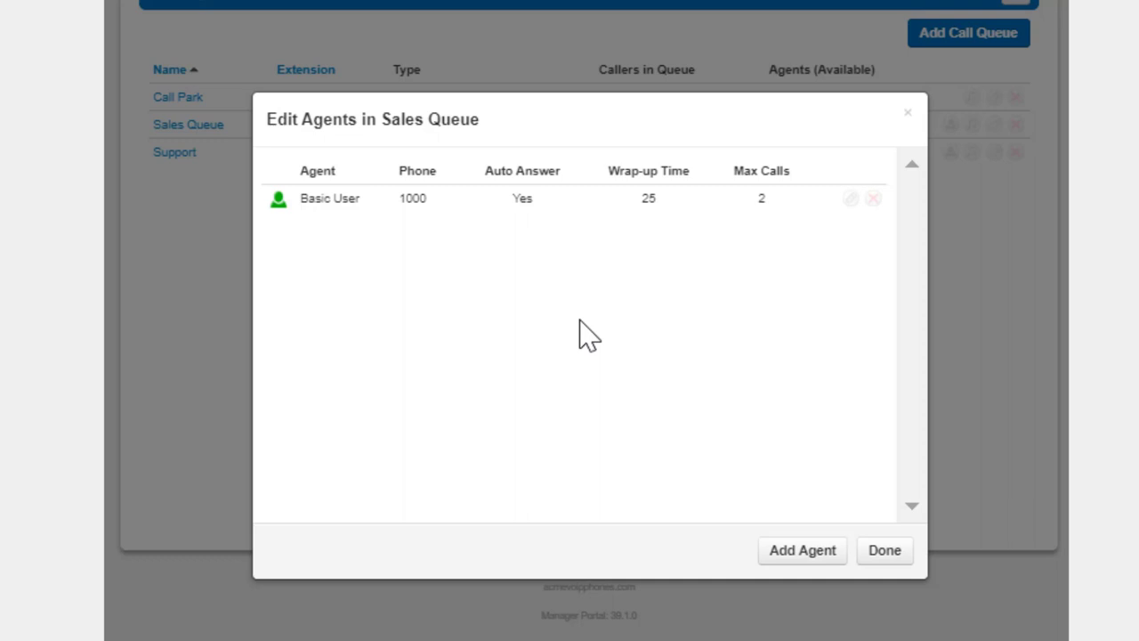
Open the Basic User agent for editing, remove it from the Sales Queue, and finish editing agents.
{"action": "left_click", "coordinate": [850, 197]}
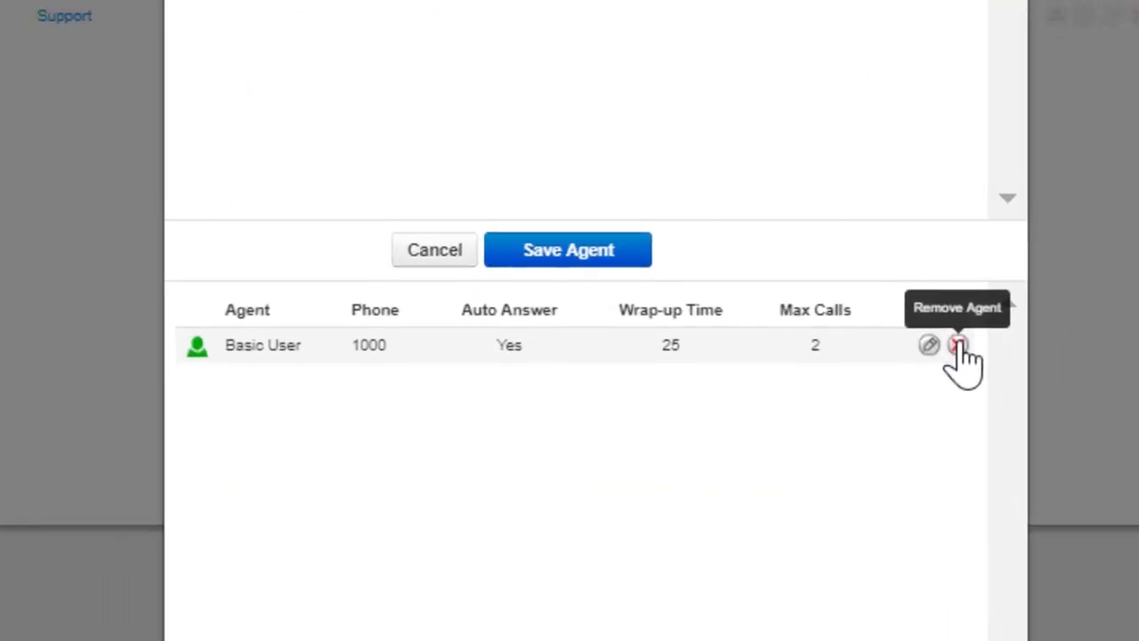
{"action": "left_click", "coordinate": [798, 468]}
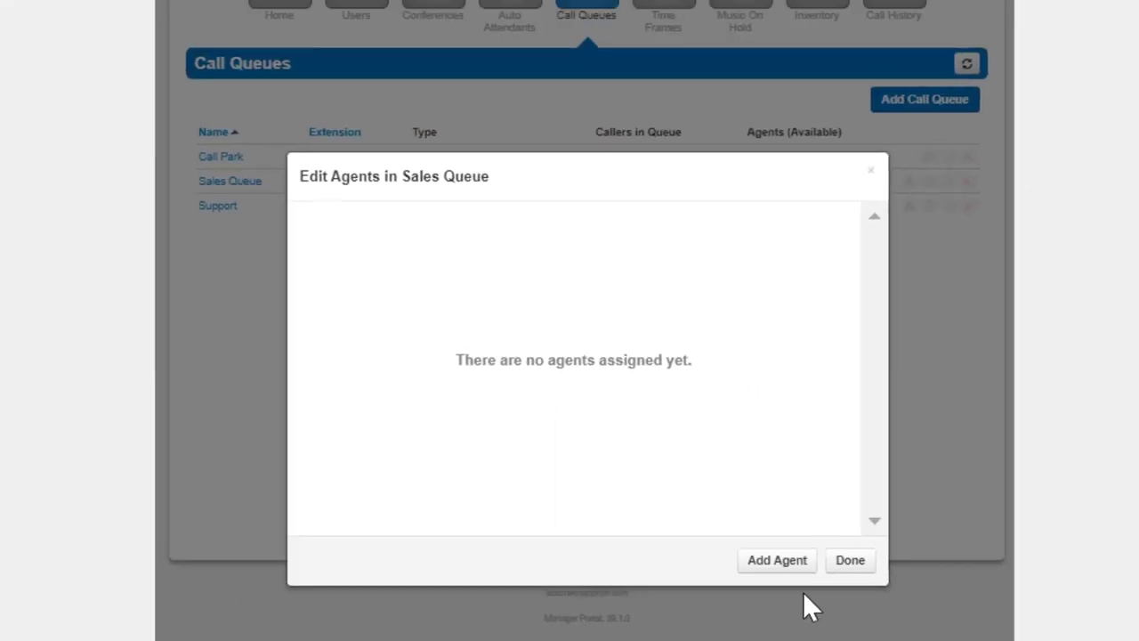
{"action": "left_click", "coordinate": [844, 562]}
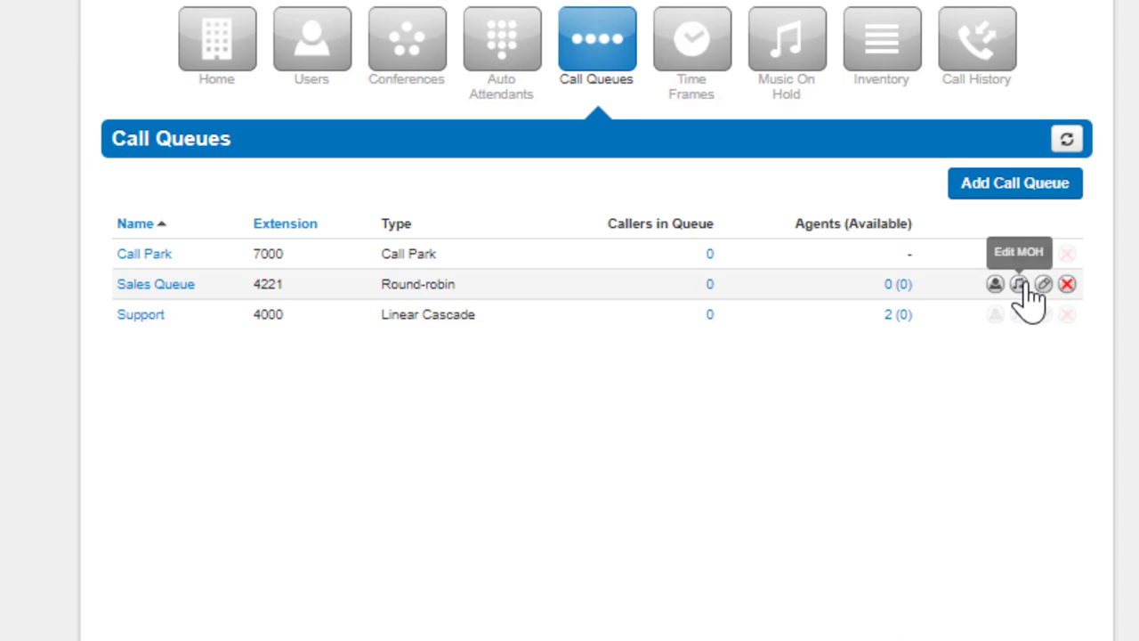
Upload Song2 from Downloads to the Sales Queue's music on hold with the song name Queue MoH.
{"action": "left_click", "coordinate": [1020, 283]}
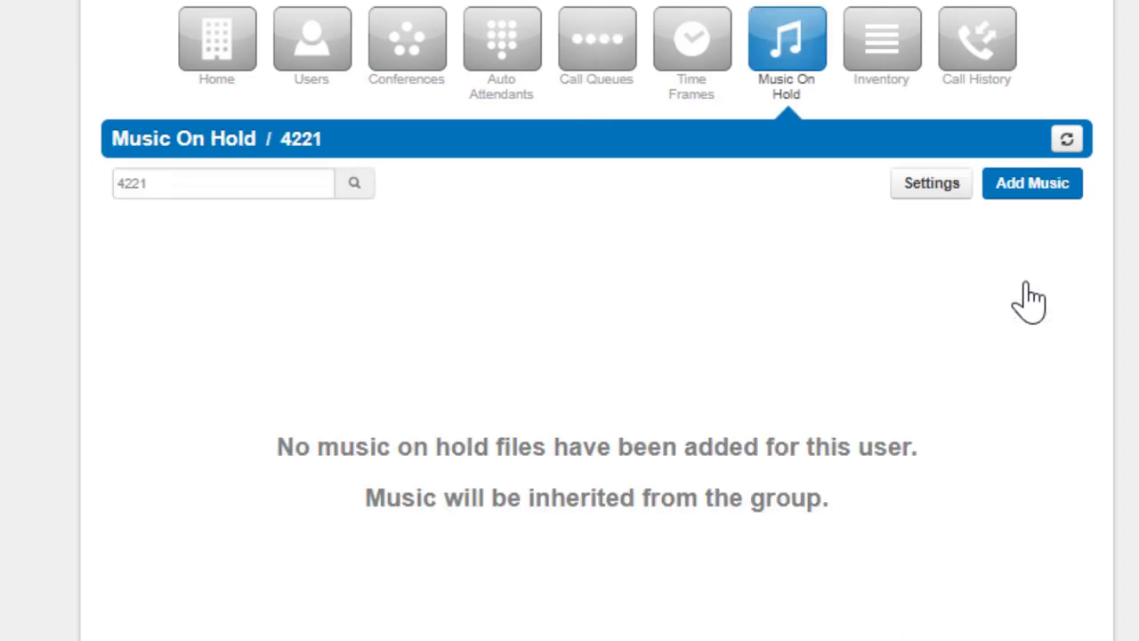
{"action": "left_click", "coordinate": [1018, 188]}
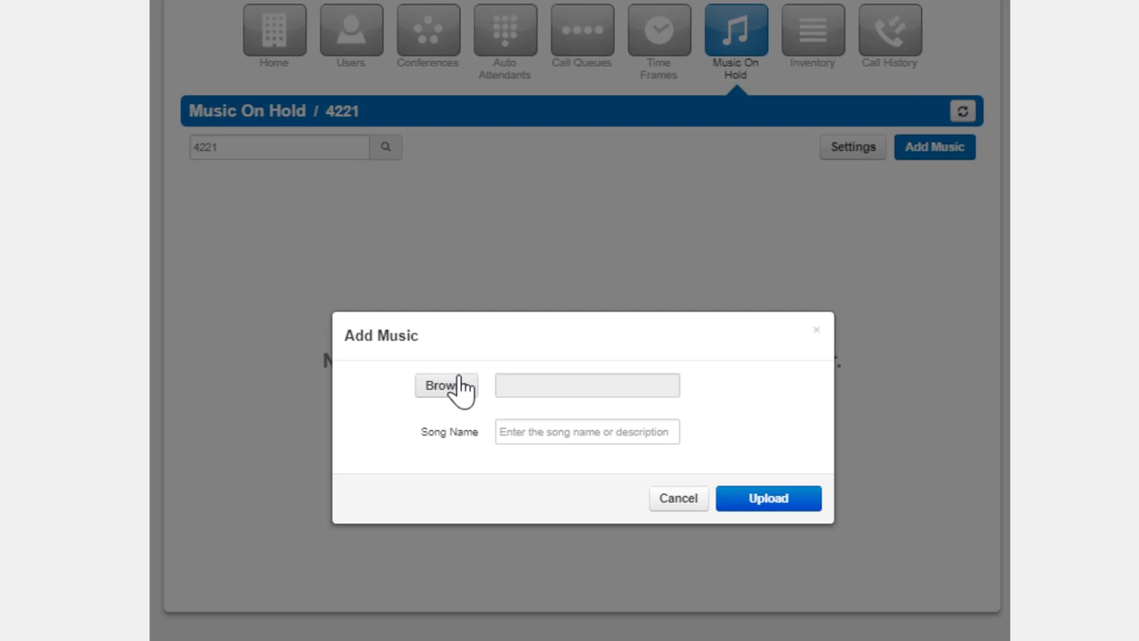
{"action": "left_click", "coordinate": [459, 384]}
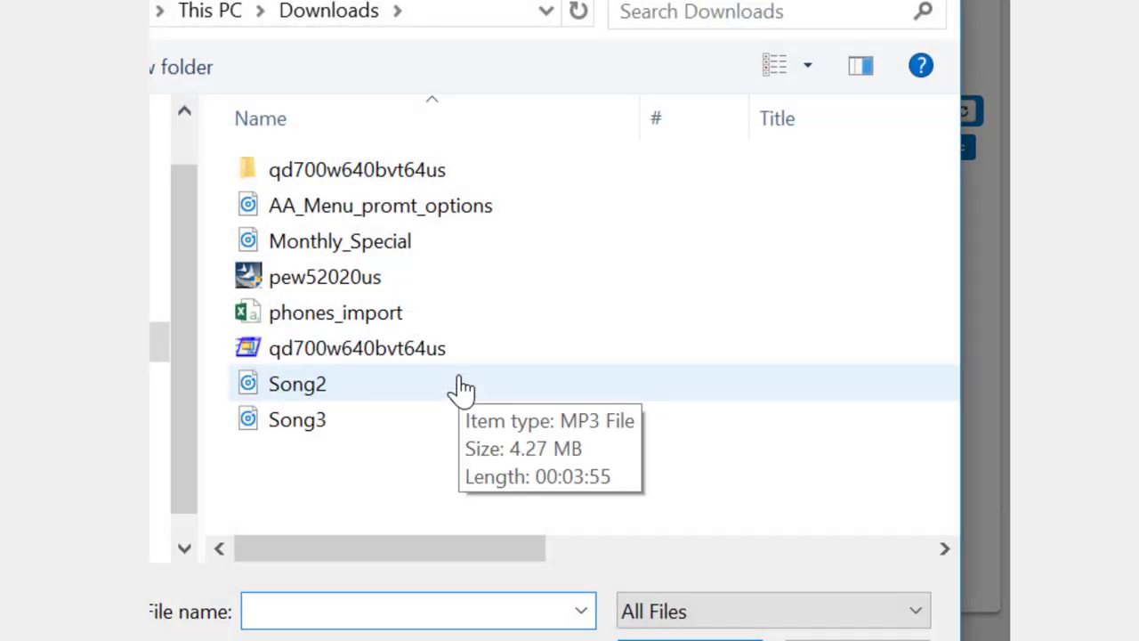
{"action": "double_click", "coordinate": [459, 384]}
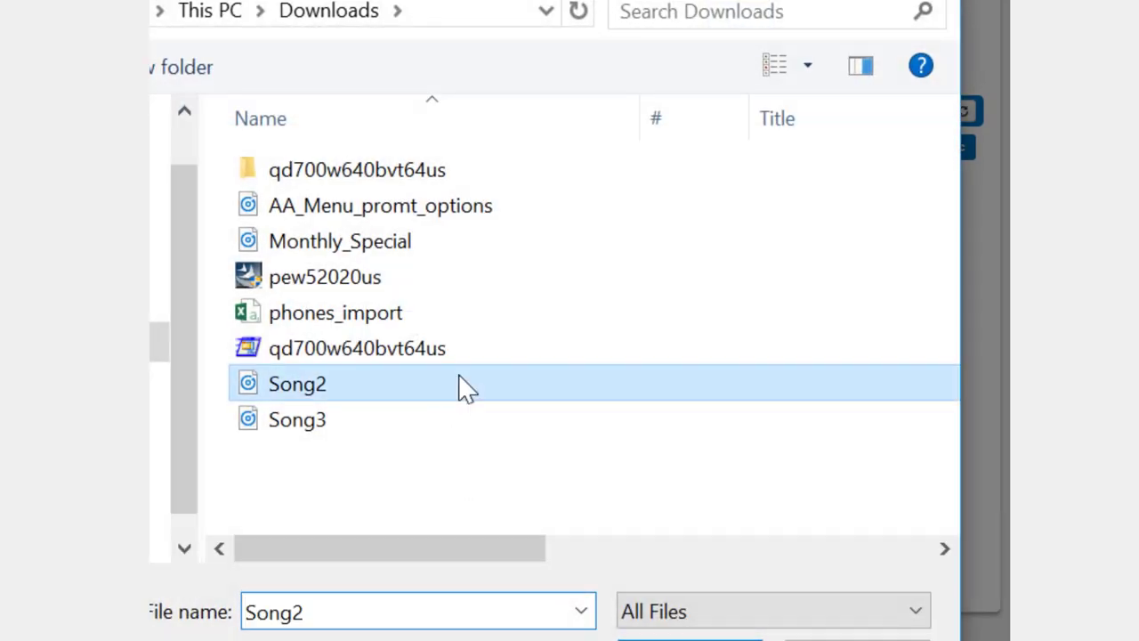
{"action": "left_click", "coordinate": [545, 433]}
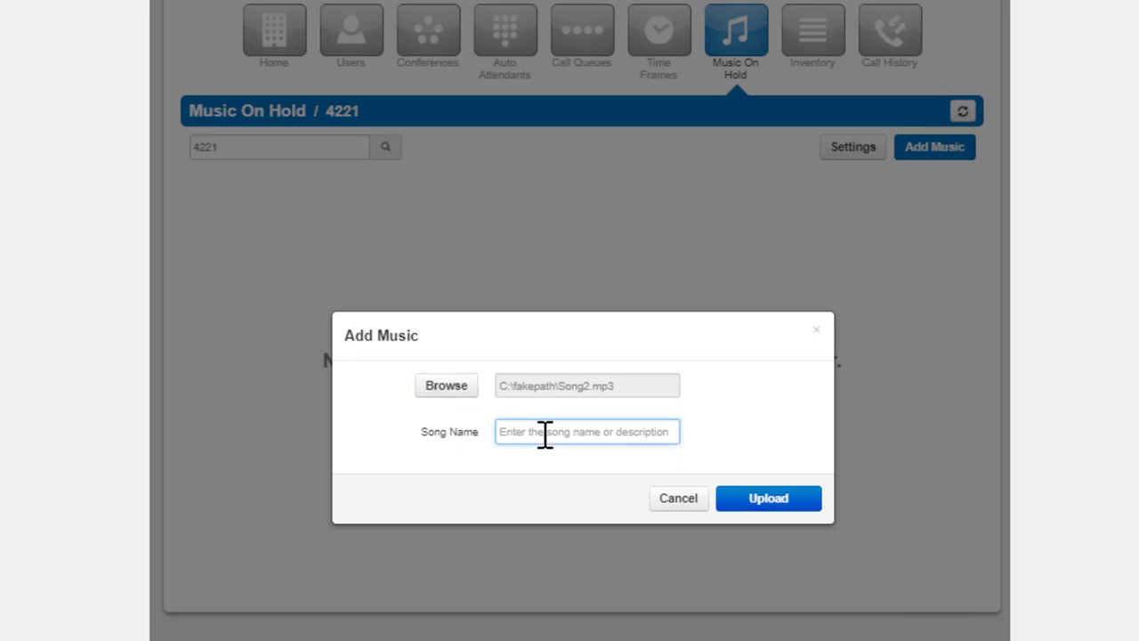
{"action": "type", "text": "Queue"}
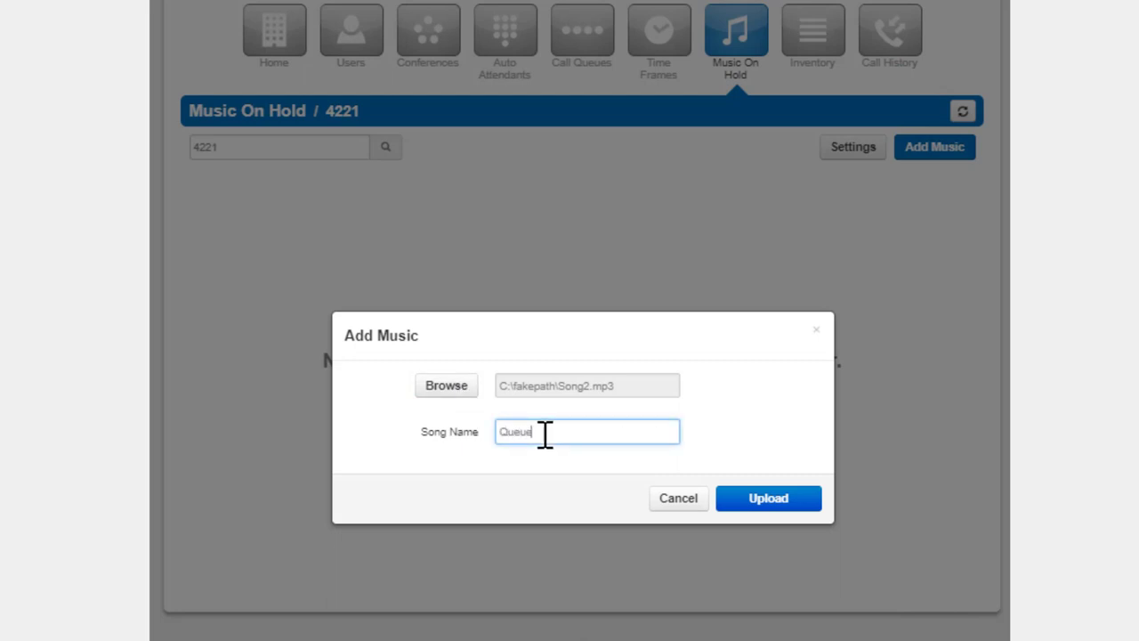
{"action": "type", "text": " MoH"}
{"action": "left_click", "coordinate": [783, 503]}
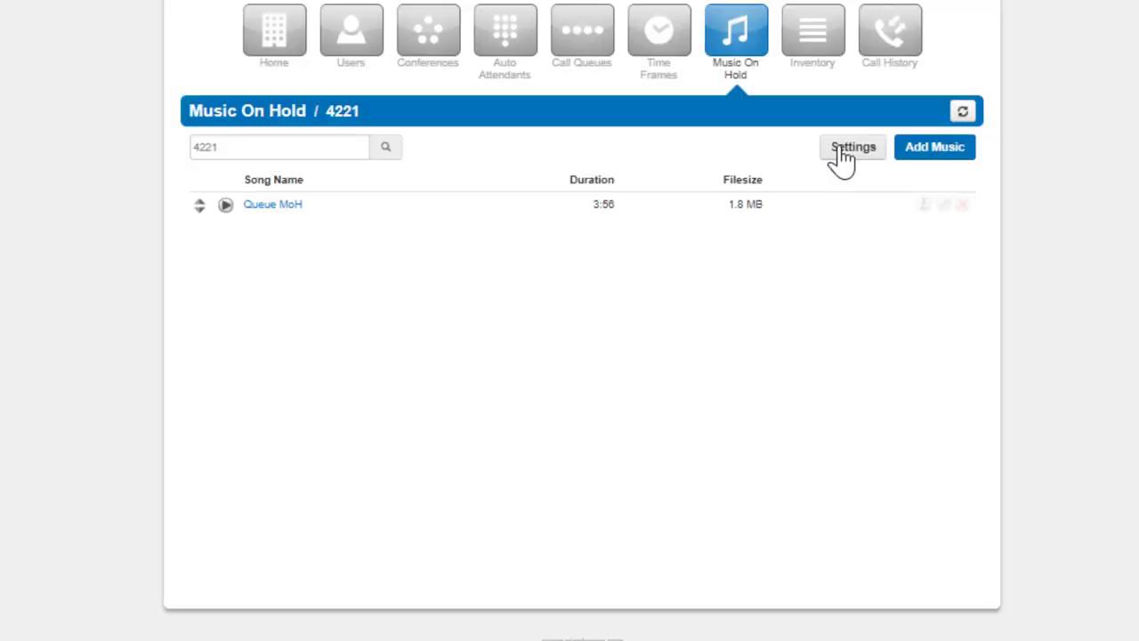
Enable the introductory greeting in the queue's music on hold settings, with Upload as the new greeting source.
{"action": "left_click", "coordinate": [837, 148]}
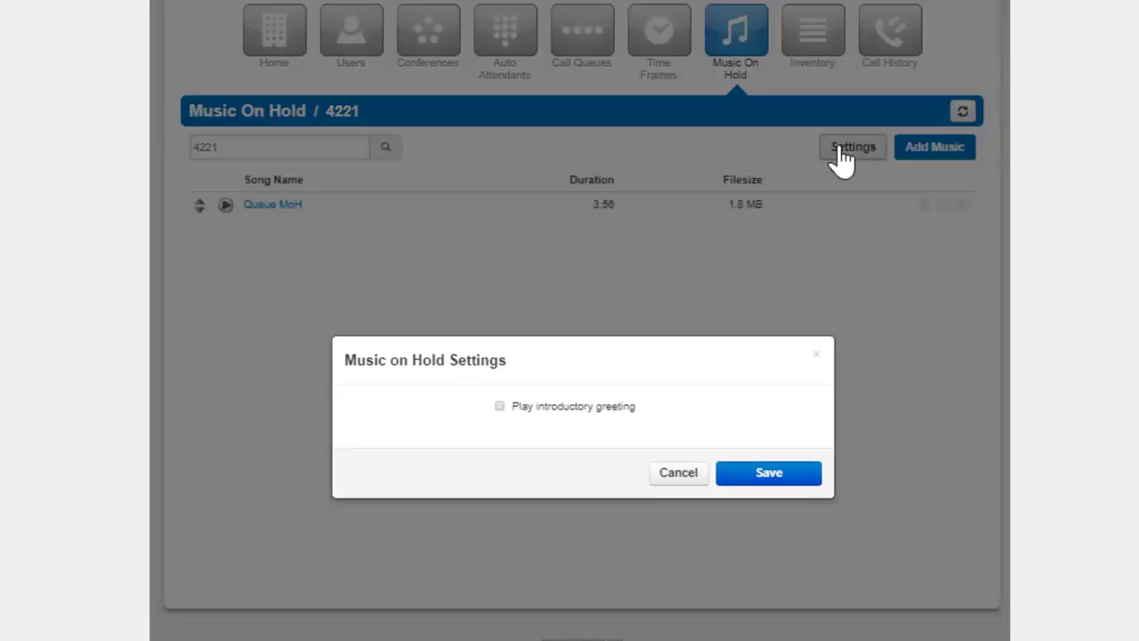
{"action": "left_click", "coordinate": [499, 407]}
{"action": "left_click", "coordinate": [500, 379]}
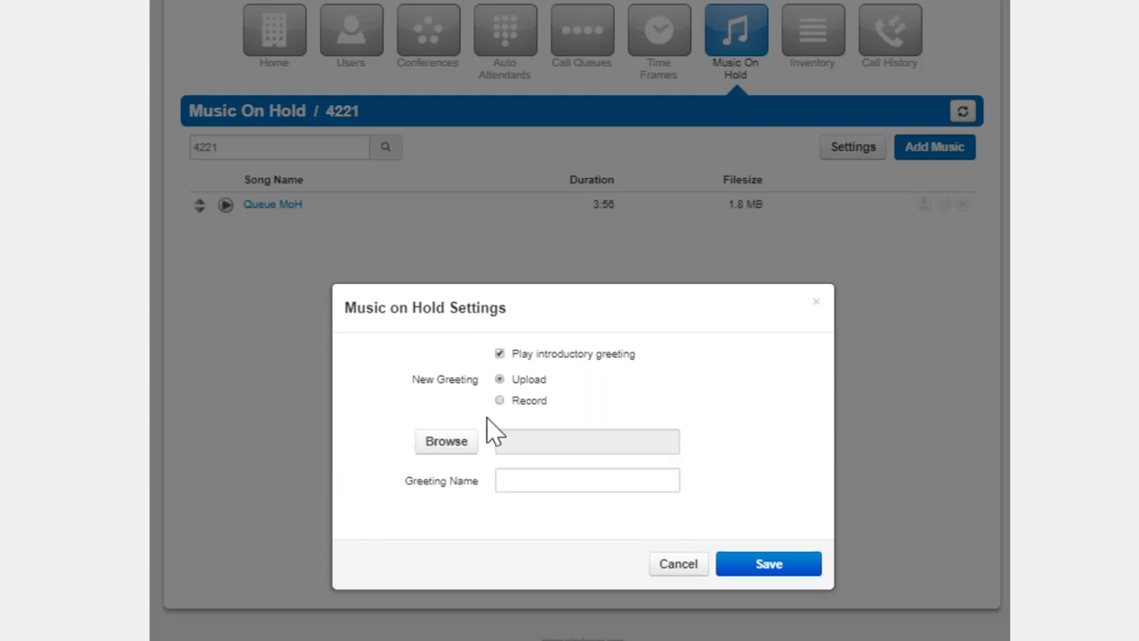
{"action": "left_click", "coordinate": [500, 400]}
{"action": "left_click", "coordinate": [499, 380]}
Choose the Monthly_Special file as the greeting, name it Queue Introductory greeting, and save the settings.
{"action": "left_click", "coordinate": [450, 441]}
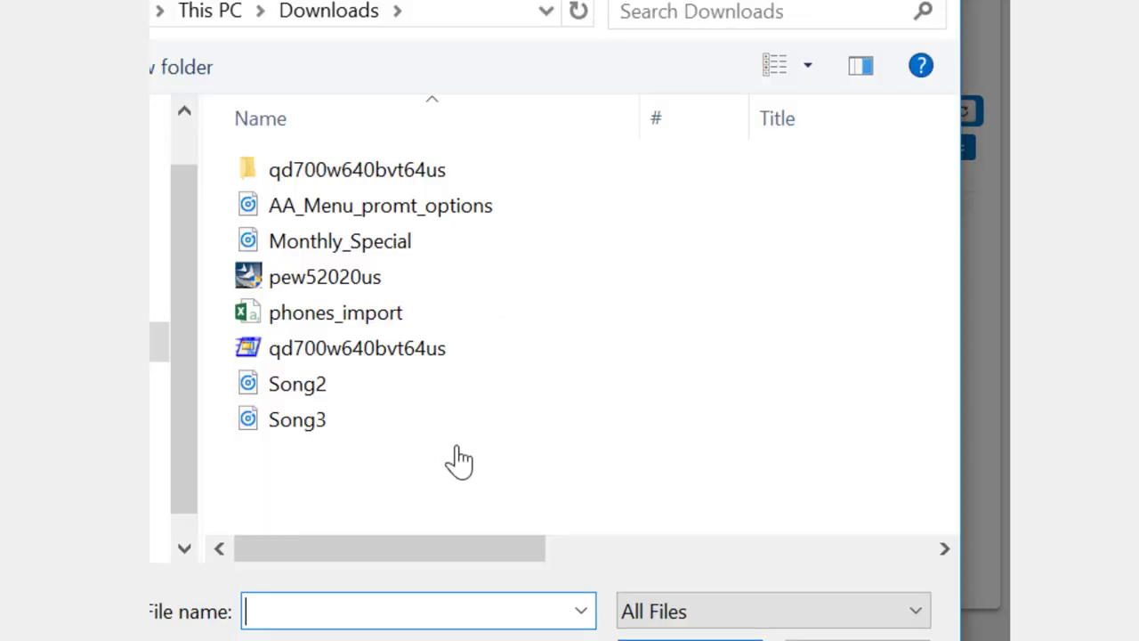
{"action": "double_click", "coordinate": [392, 245]}
{"action": "left_click", "coordinate": [545, 481]}
{"action": "type", "text": "Q"}
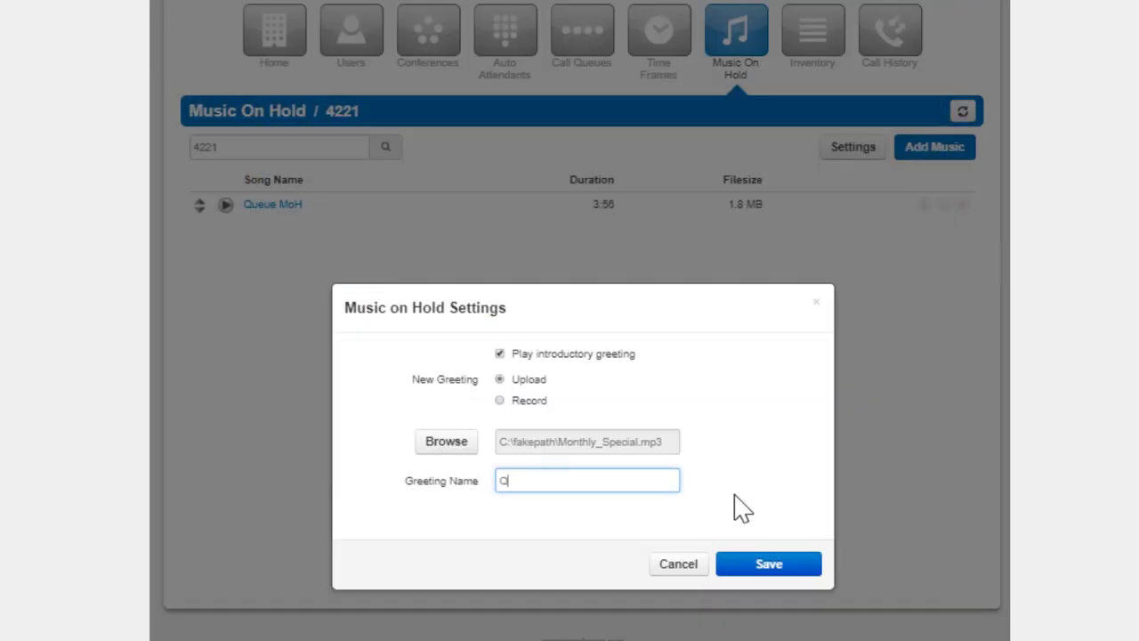
{"action": "type", "text": "ueue Introductory greeting"}
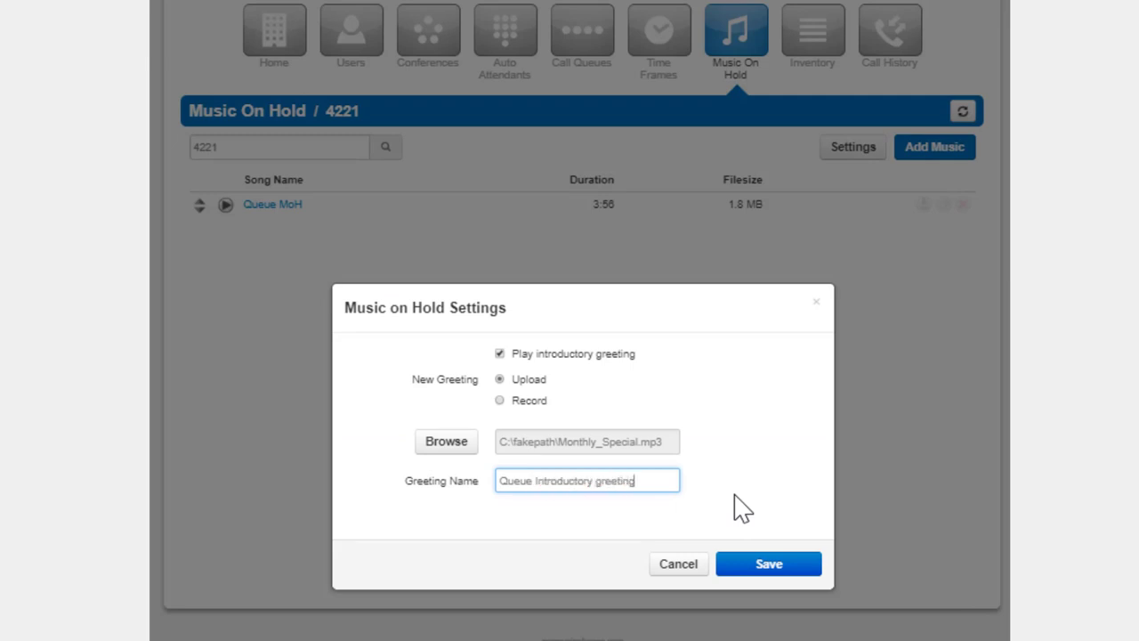
{"action": "left_click", "coordinate": [755, 574]}
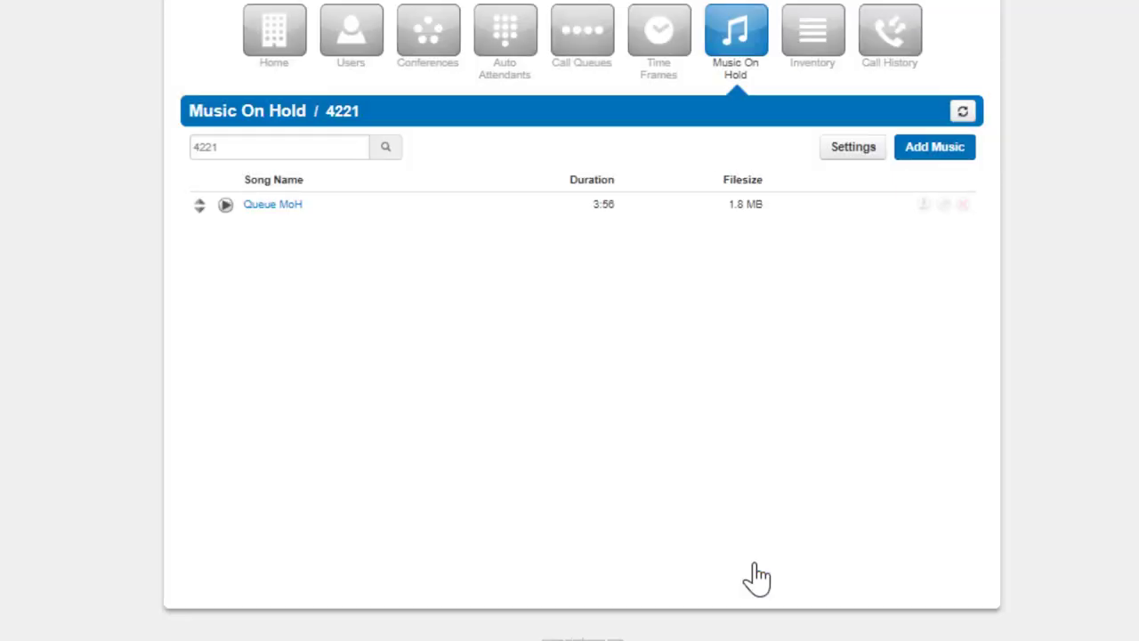
Add a second song named Song 2 MoH, move it above Queue MoH, and save the new order.
{"action": "left_click", "coordinate": [923, 148]}
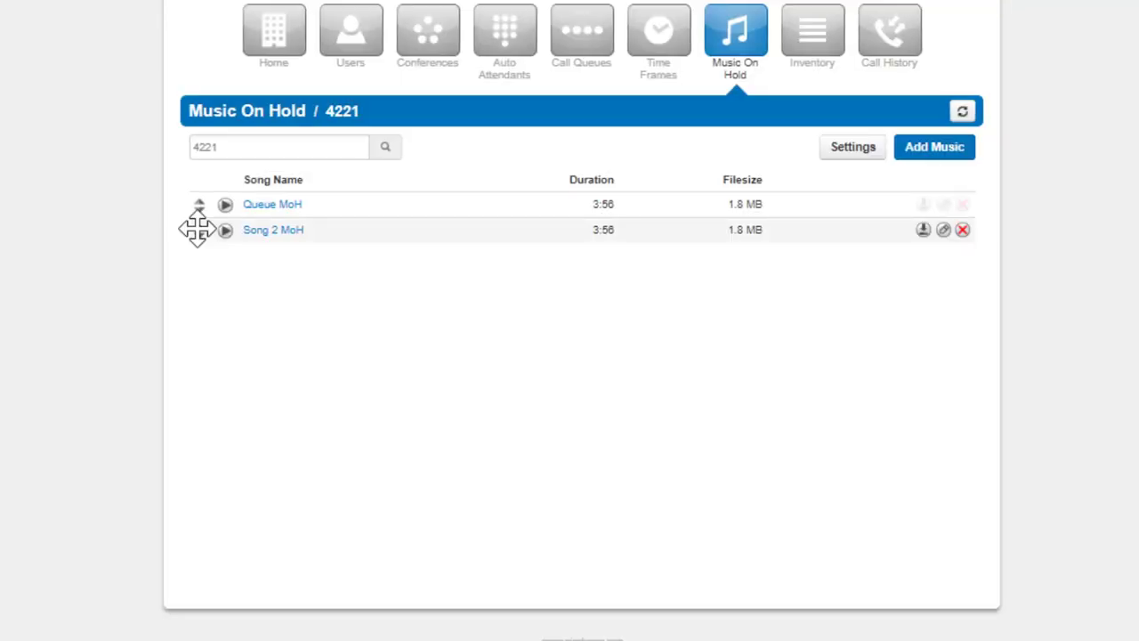
{"action": "left_click_drag", "start_coordinate": [197, 230], "coordinate": [205, 203]}
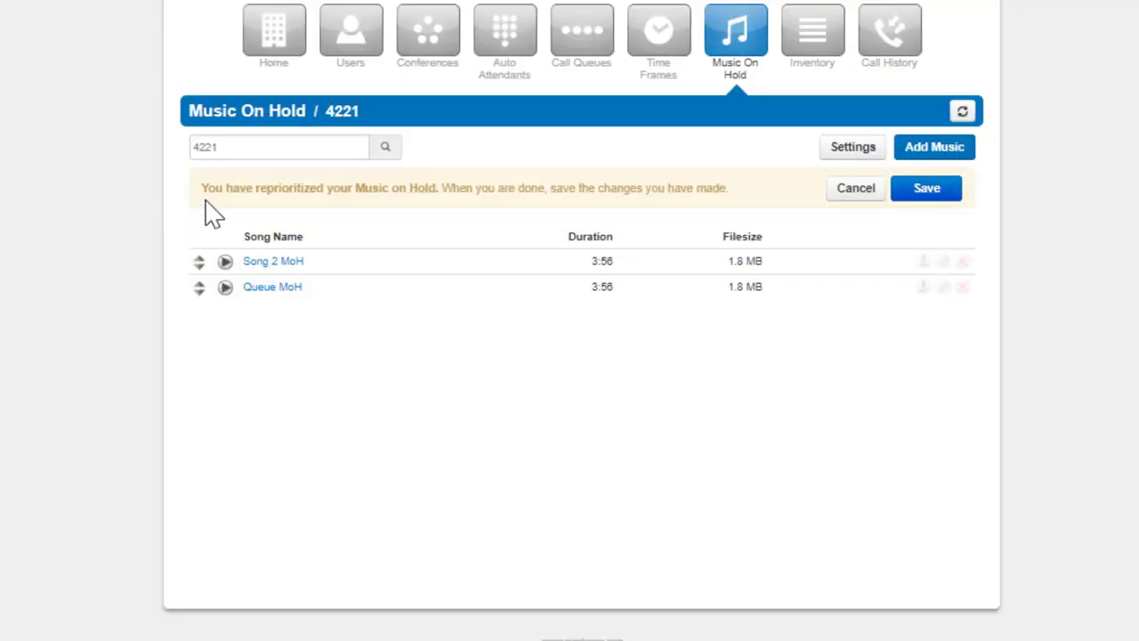
{"action": "left_click", "coordinate": [928, 189]}
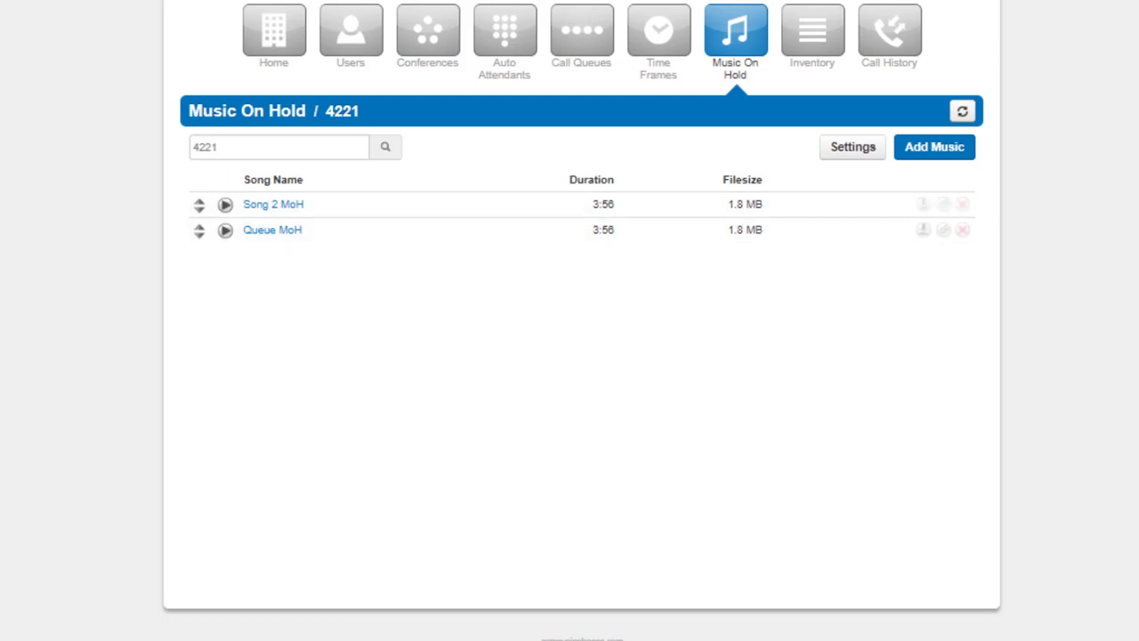
Return to the call queues, review the Sales Queue's basic settings, and close them without changes.
{"action": "left_click", "coordinate": [581, 36]}
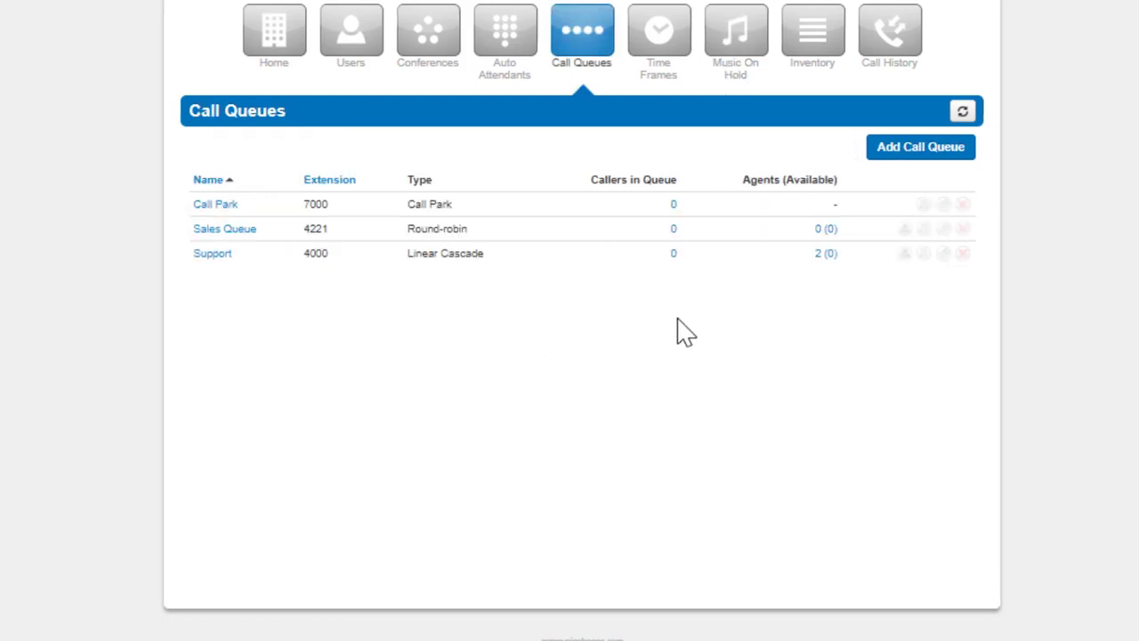
{"action": "left_click", "coordinate": [945, 242]}
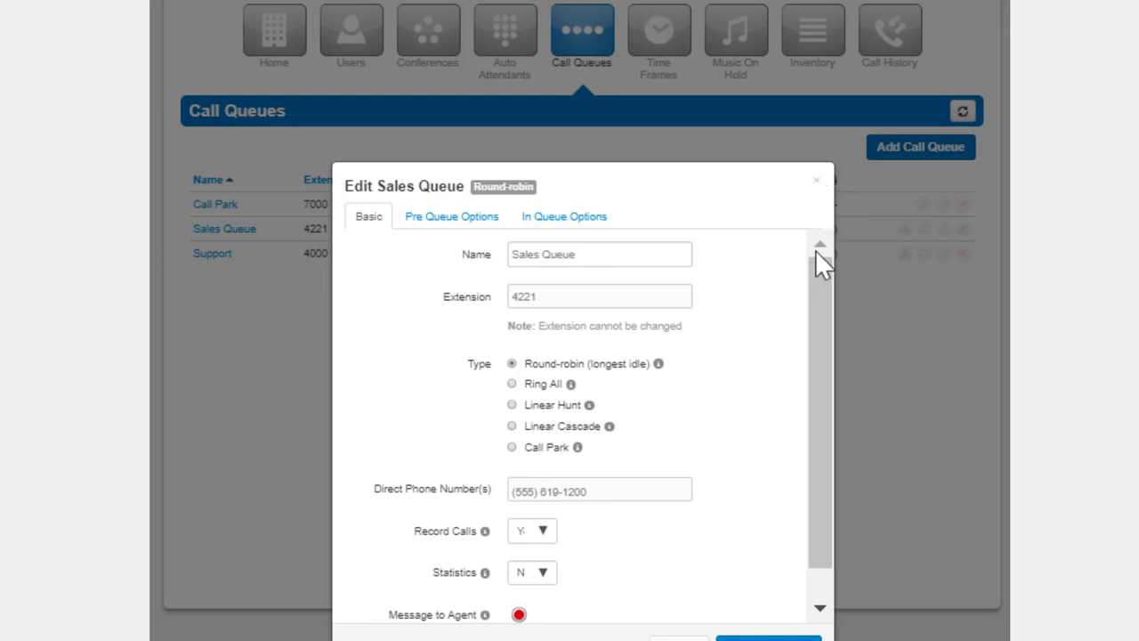
{"action": "left_click_drag", "start_coordinate": [811, 275], "coordinate": [816, 353]}
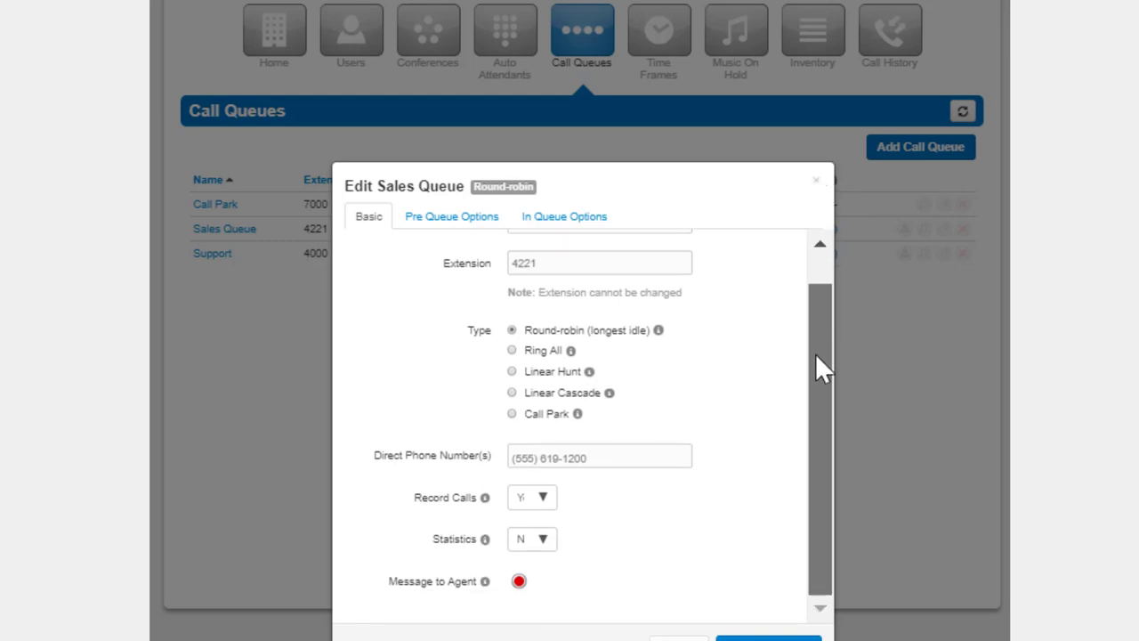
{"action": "left_click", "coordinate": [817, 180]}
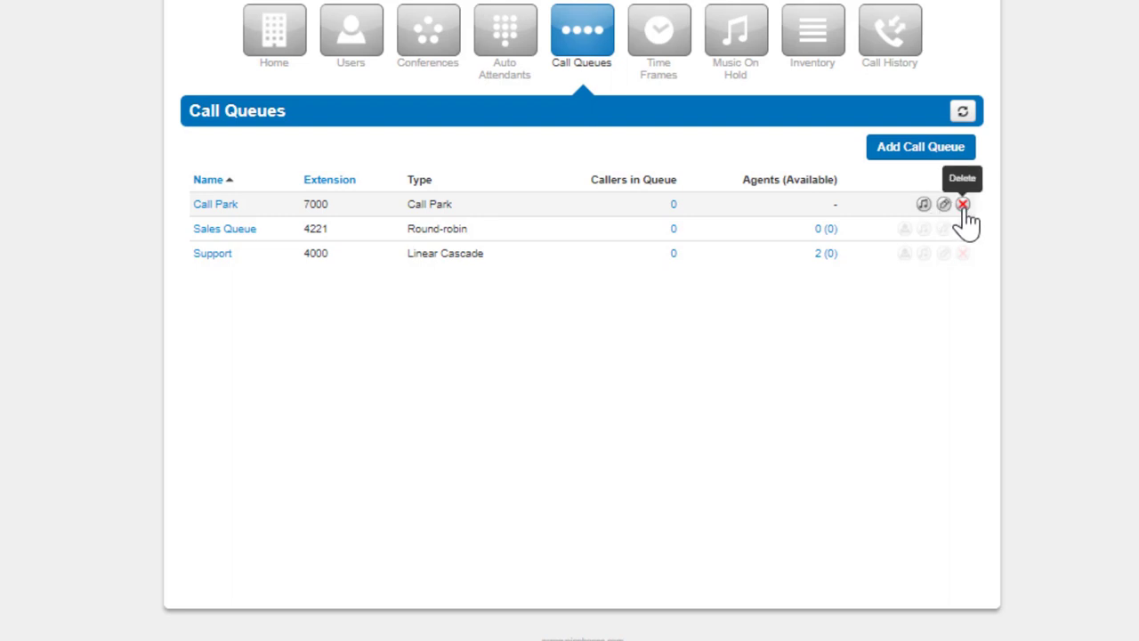
Start deleting the Call Park call queue.
{"action": "left_click", "coordinate": [963, 206]}
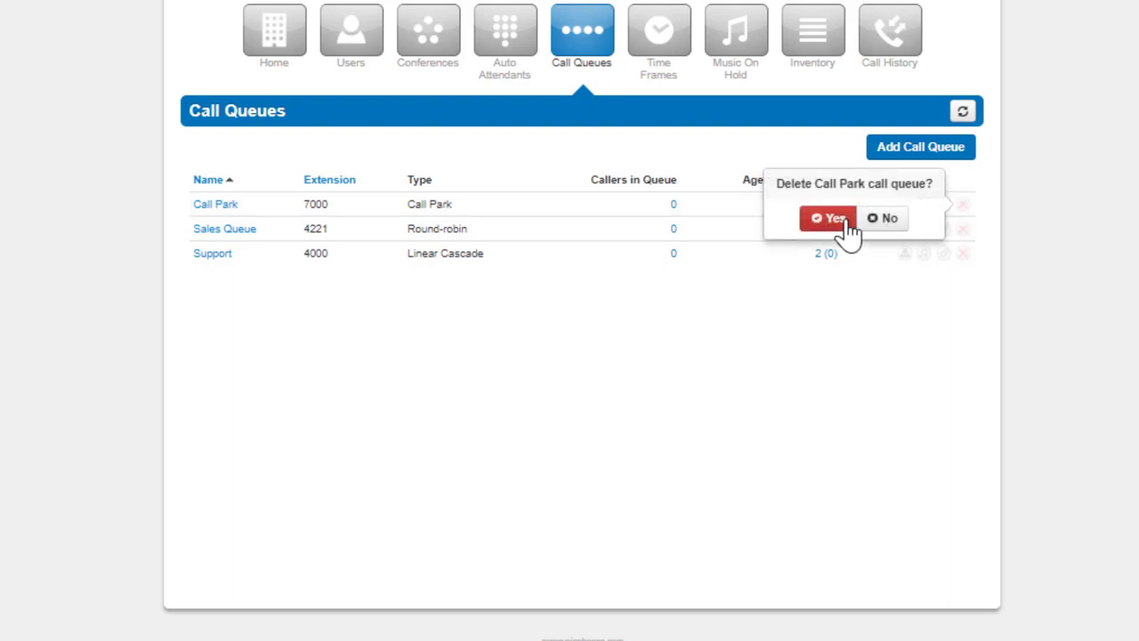